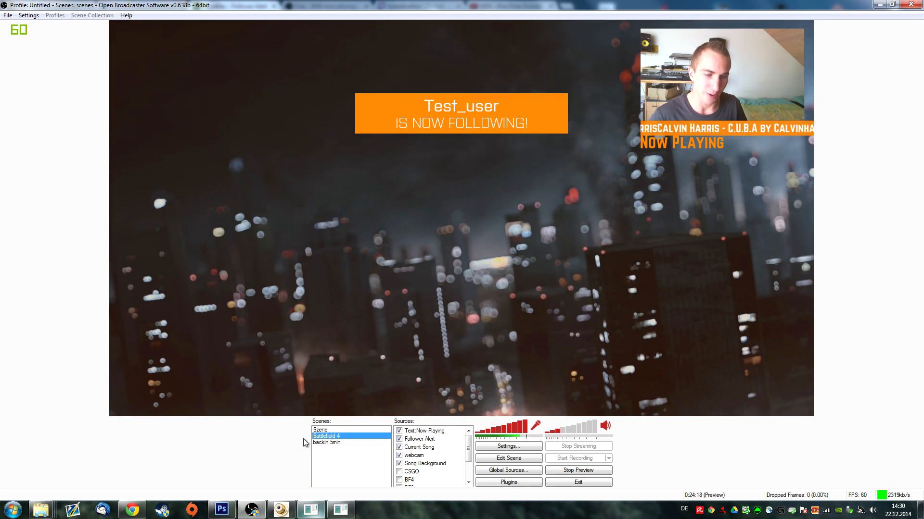
In Chrome, start the NightDev Follower Alert installation for OBS and highlight the words "CLR Browser plugin" in the first instructions.
left_click(133, 511)
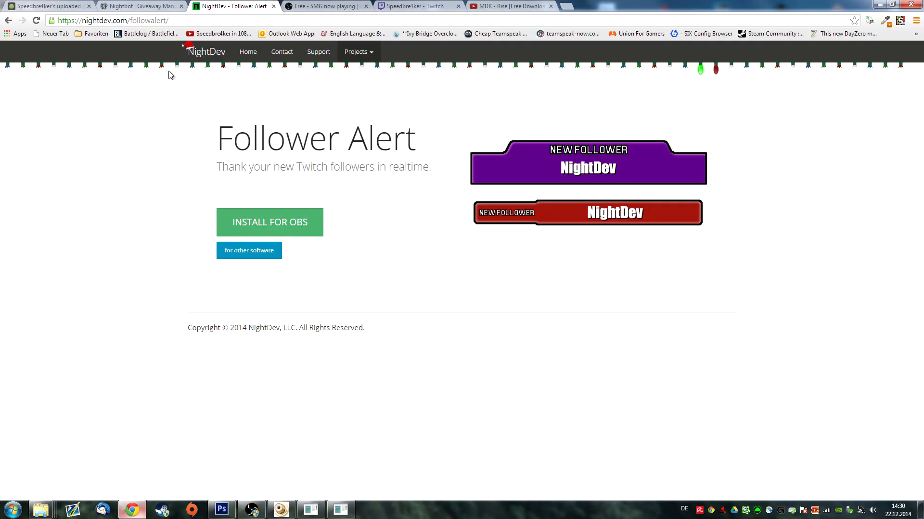
left_click(297, 233)
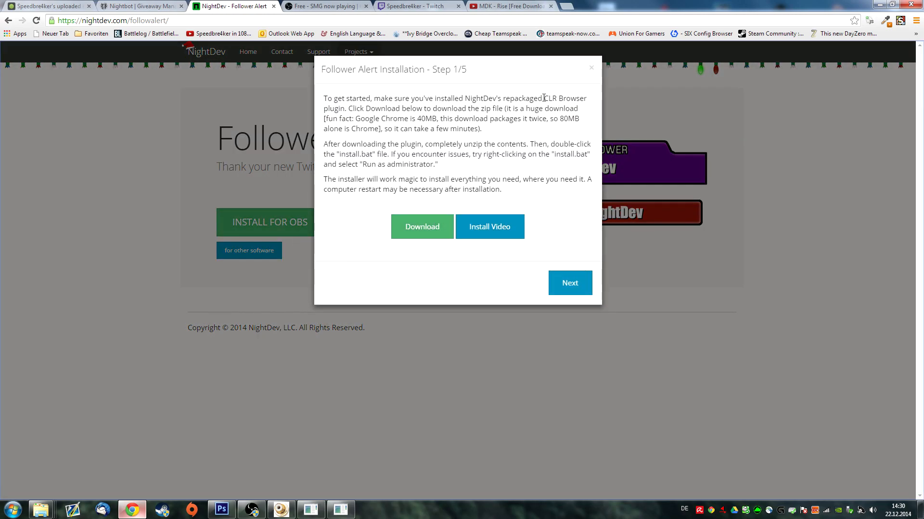
left_click_drag(546, 101, 341, 110)
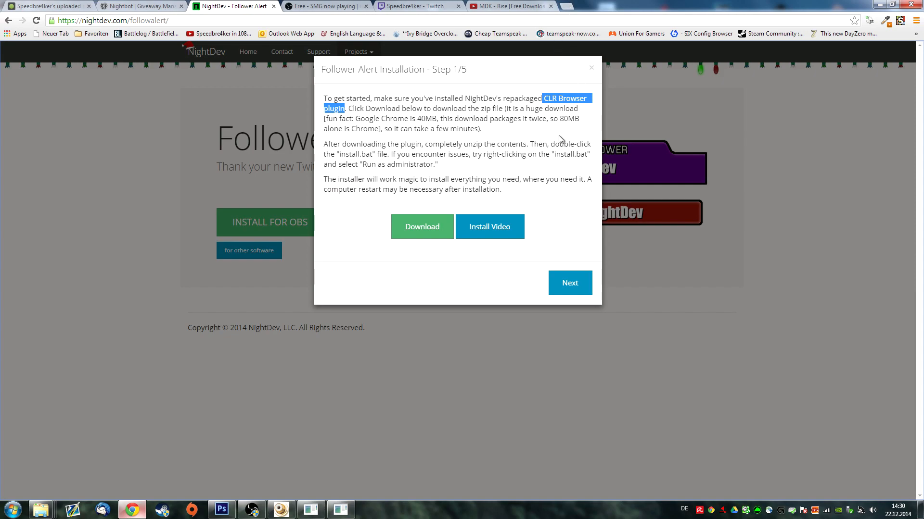
Switch to OBS to check which source types can be added to the Battlefield 4 scene, and return to Chrome.
left_click(252, 511)
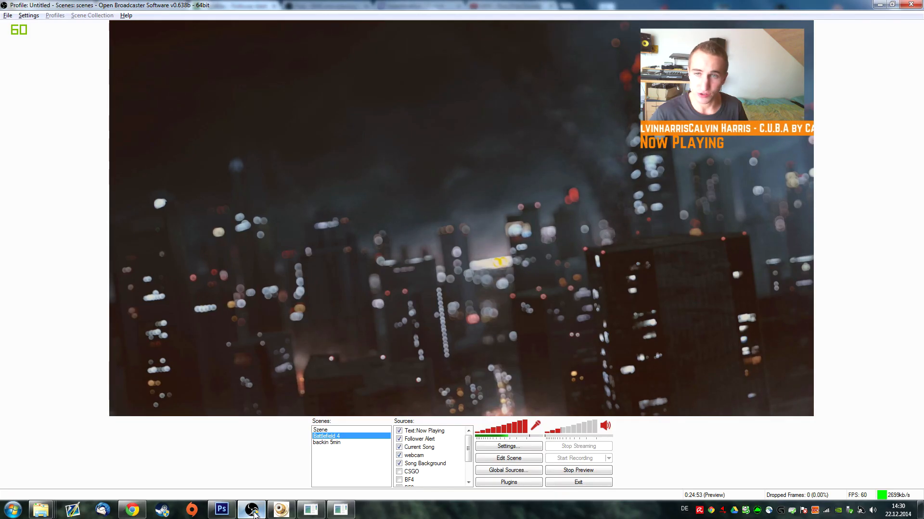
right_click(424, 472)
mouse_move(464, 402)
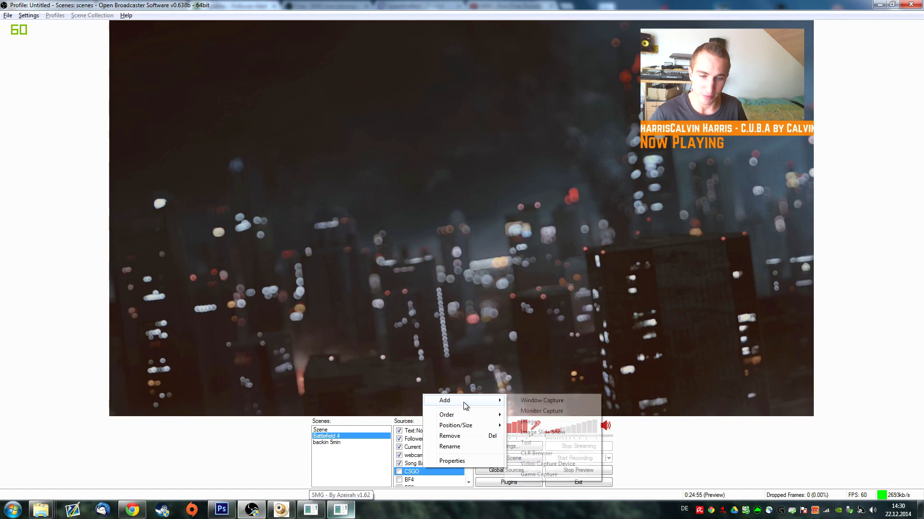
left_click(222, 510)
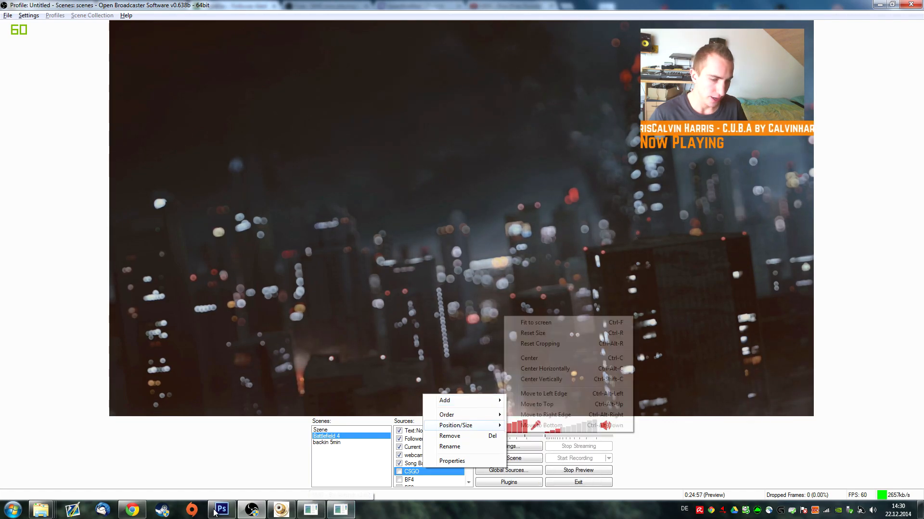
left_click(223, 511)
left_click(132, 510)
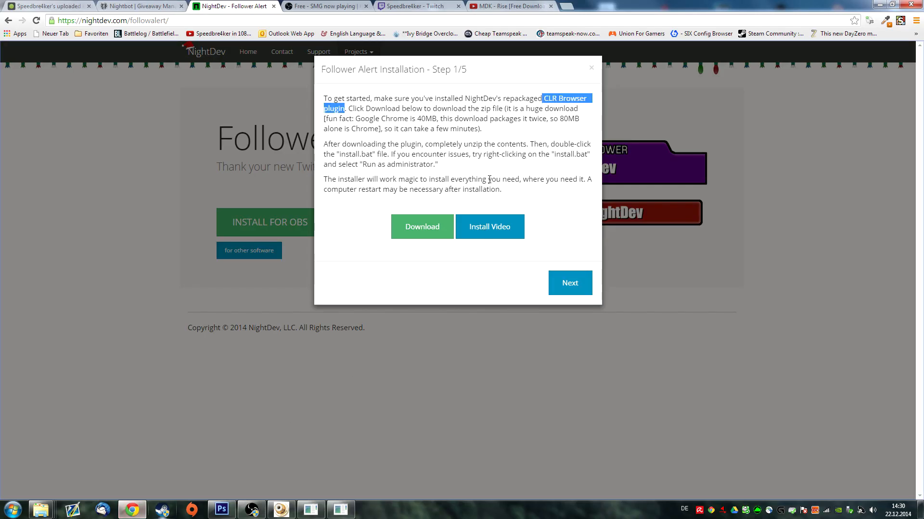
Start downloading NightDev's repackaged CLR Browser plugin zip file and cancel the download.
left_click(412, 234)
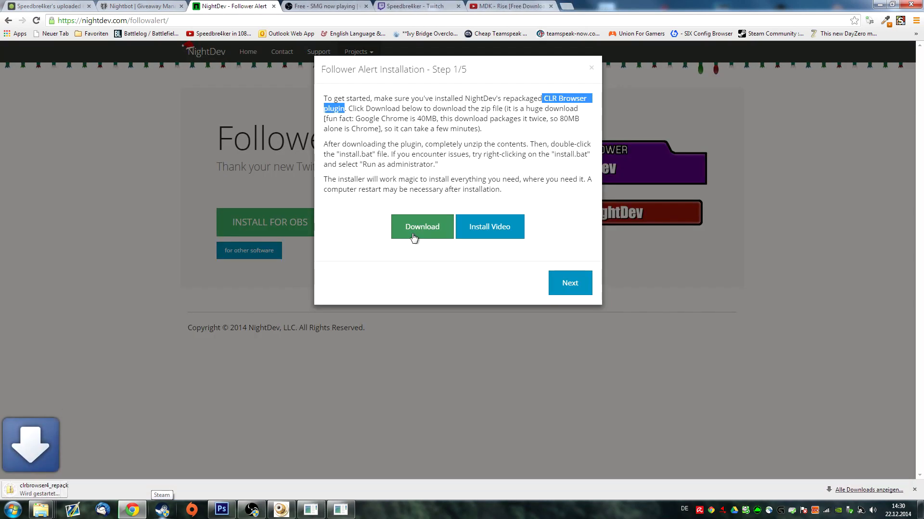
left_click(98, 488)
left_click(115, 473)
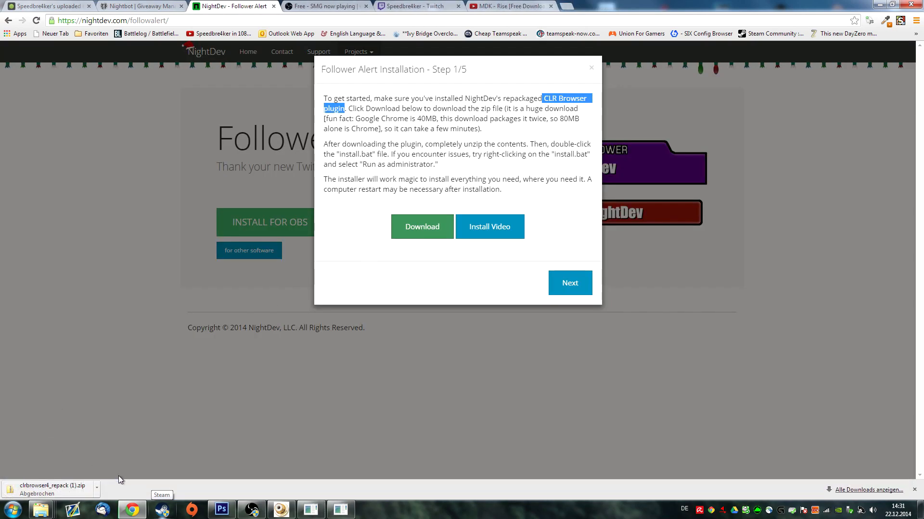
Bring up the unzipped clrbrowser4_repack folder in Explorer and select the install.bat file.
left_click(51, 515)
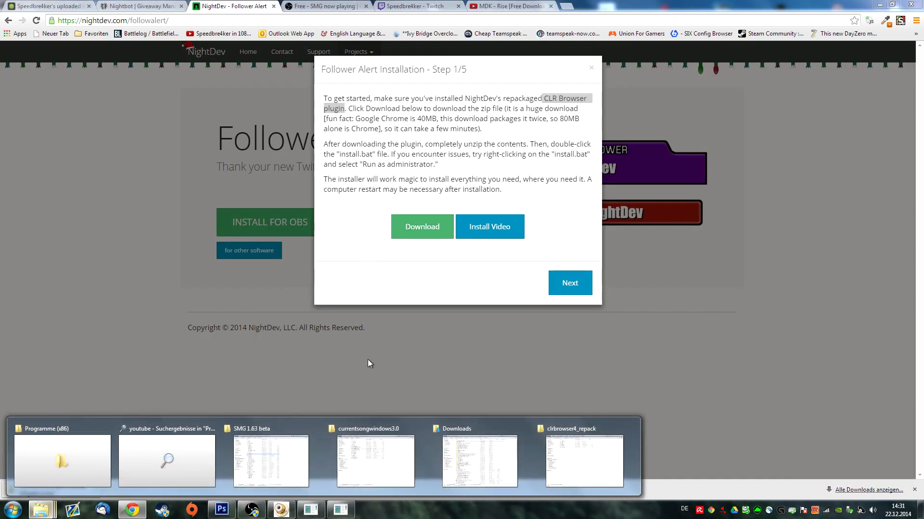
left_click(556, 452)
left_click(247, 98)
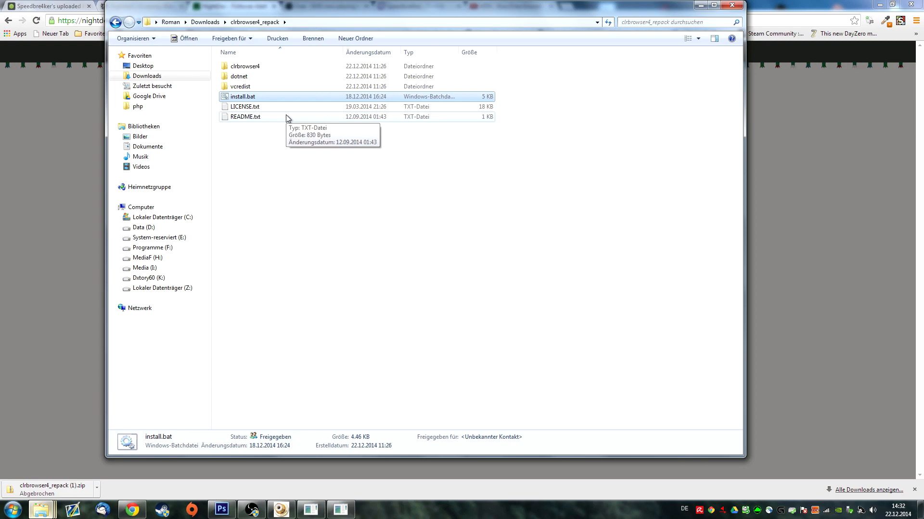
Open the OBS plugins folder under Programme on drive C and check for the CLRHostPlugin folder and CLRHostPlugin.dll.
left_click(191, 217)
double_click(303, 228)
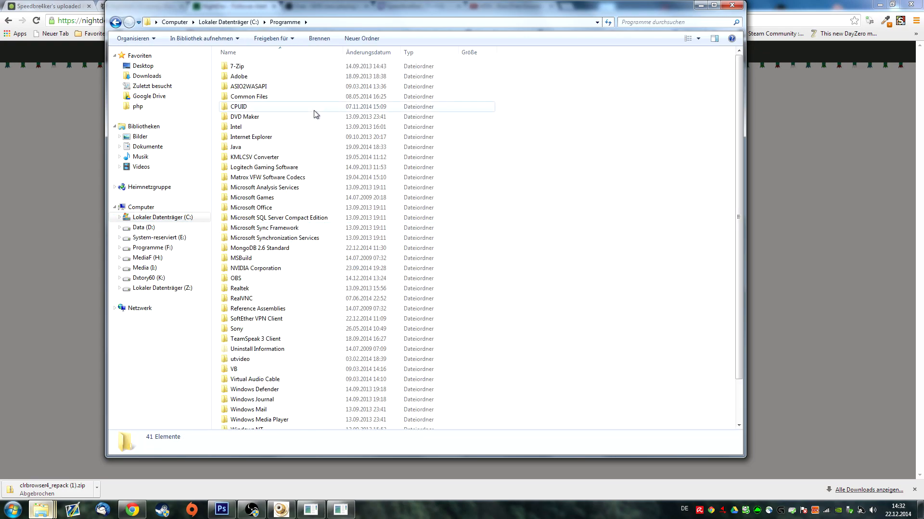
key("o")
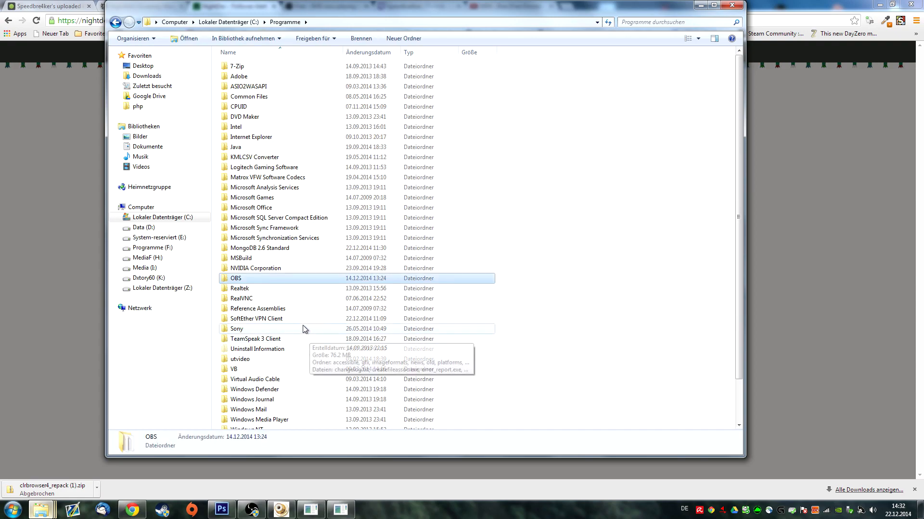
key("Return")
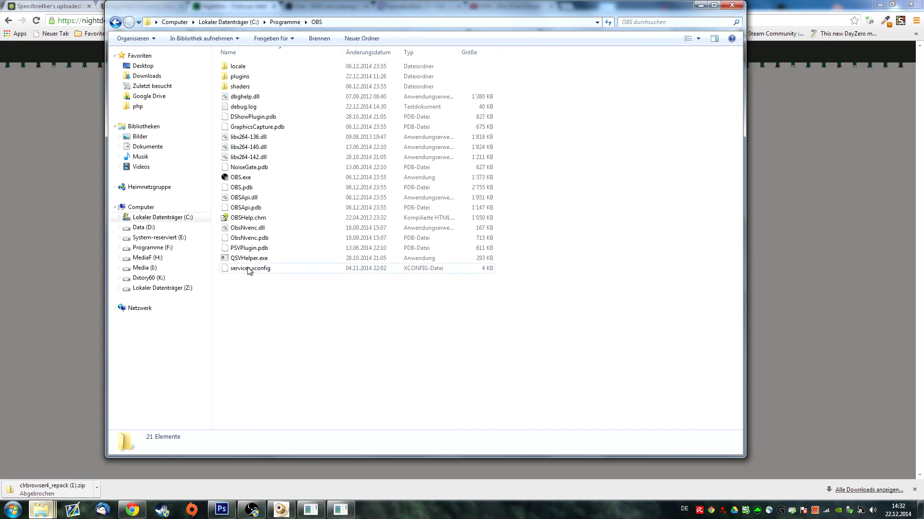
left_click(248, 77)
double_click(249, 78)
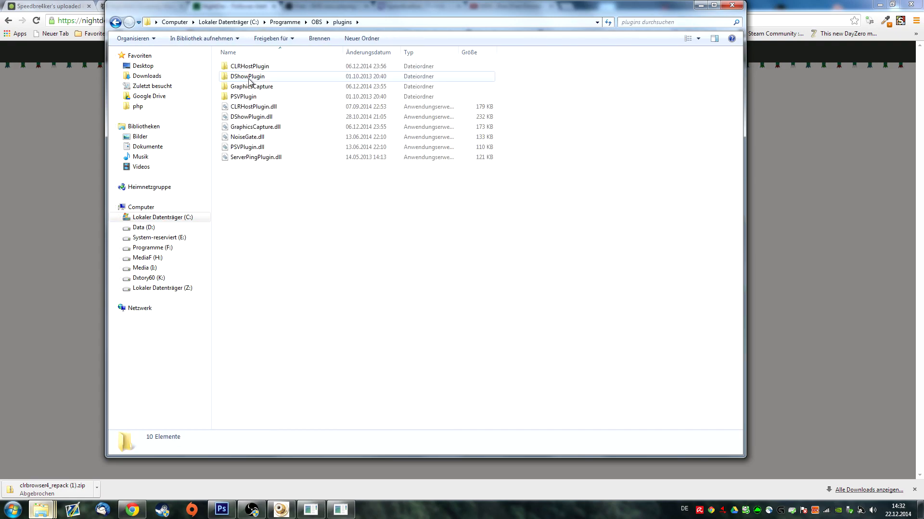
left_click(253, 71)
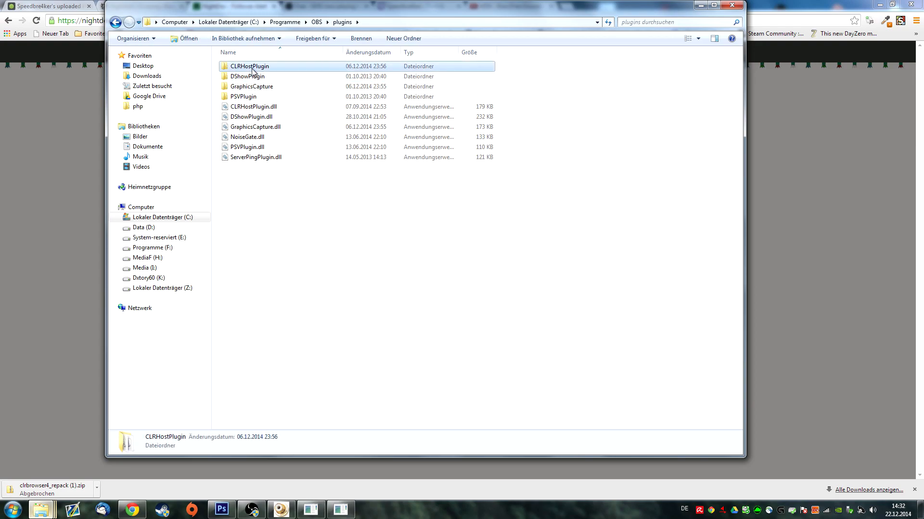
left_click(268, 107)
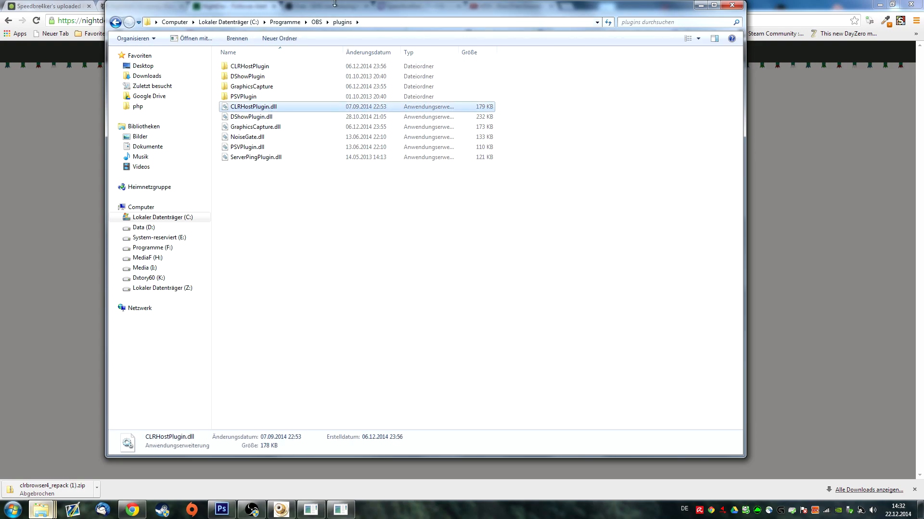
Switch to OBS, begin adding a CLR Browser source to the Battlefield 4 scene, and cancel at its naming dialog.
left_click(251, 510)
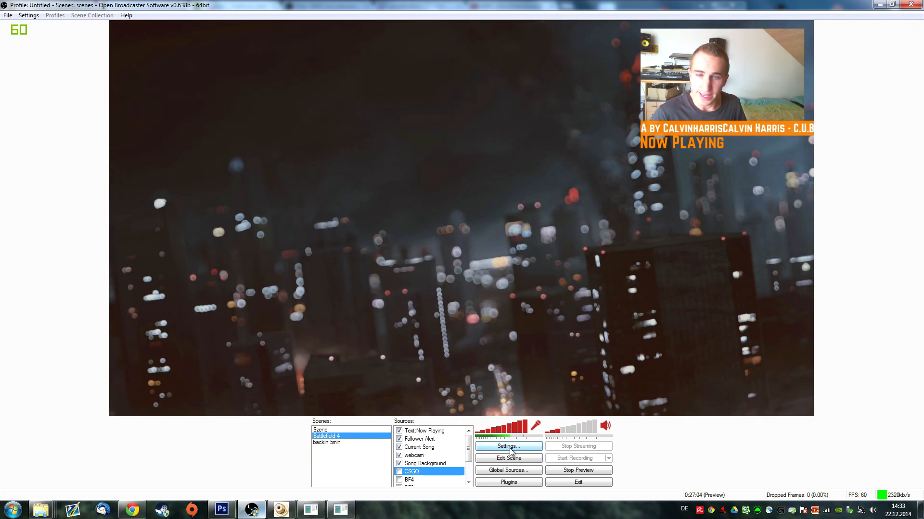
right_click(435, 448)
mouse_move(478, 380)
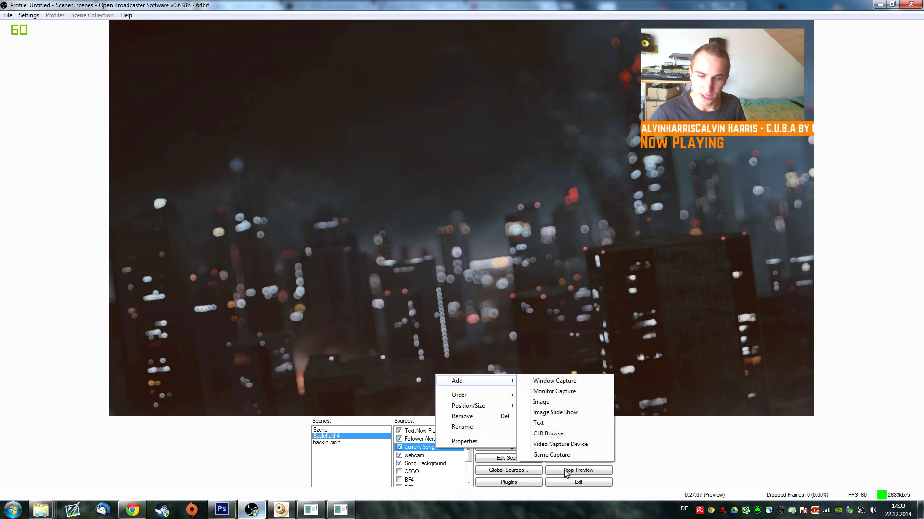
left_click(549, 434)
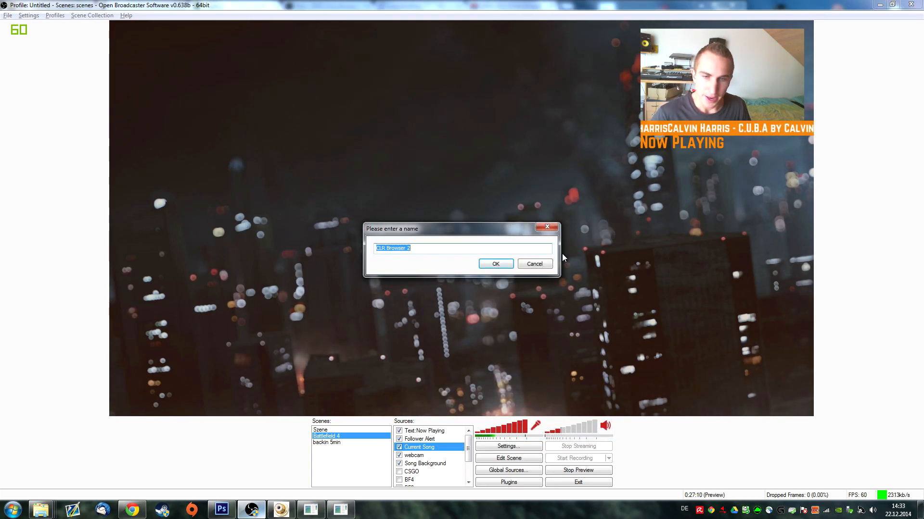
left_click(534, 264)
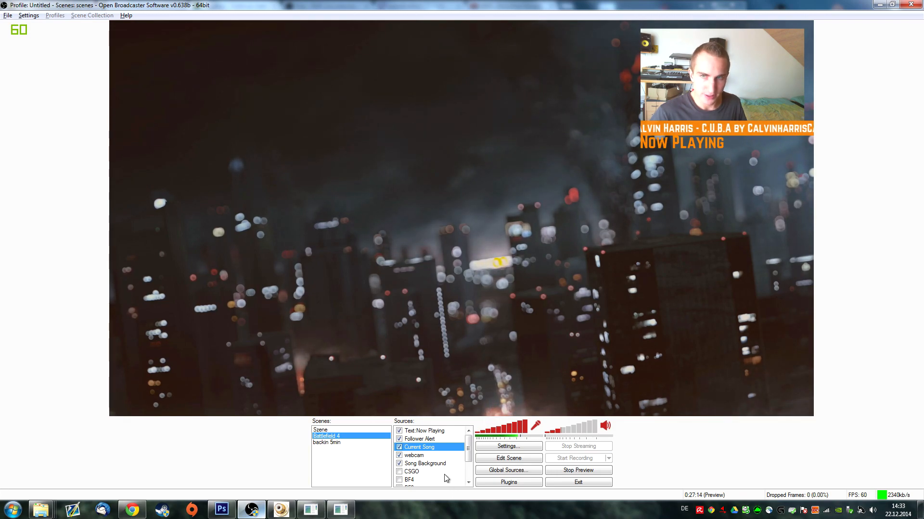
Return to Chrome, advance the Follower Alert installation to step 2, and choose 3702179_Kangaroo_Original_Mix.ogg as the alert sound.
left_click(133, 512)
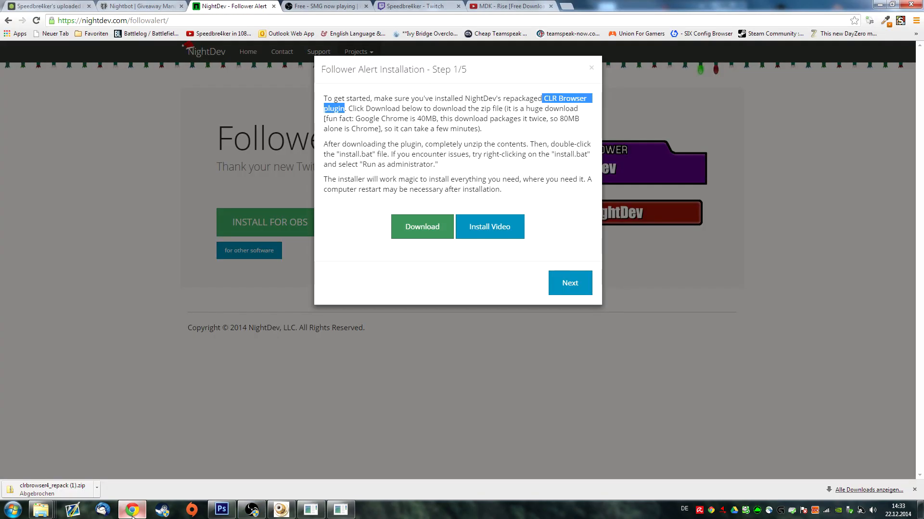
left_click(570, 291)
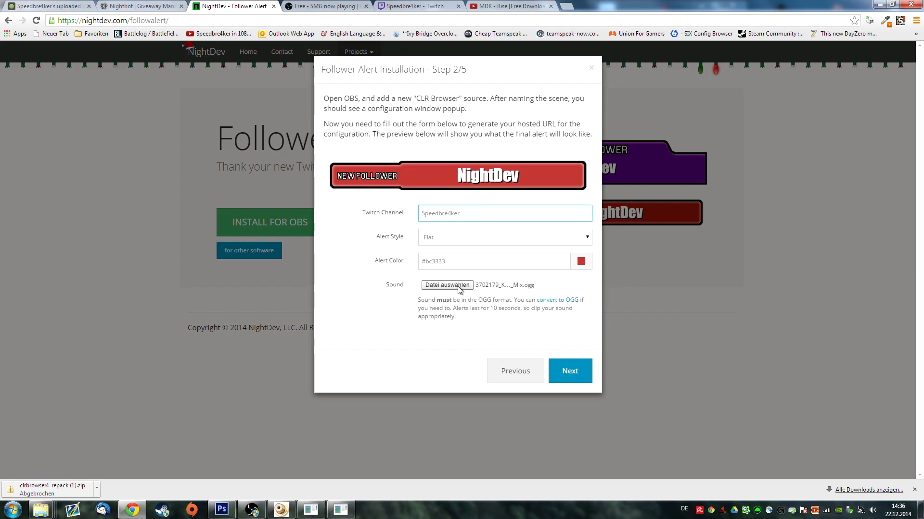
left_click(459, 286)
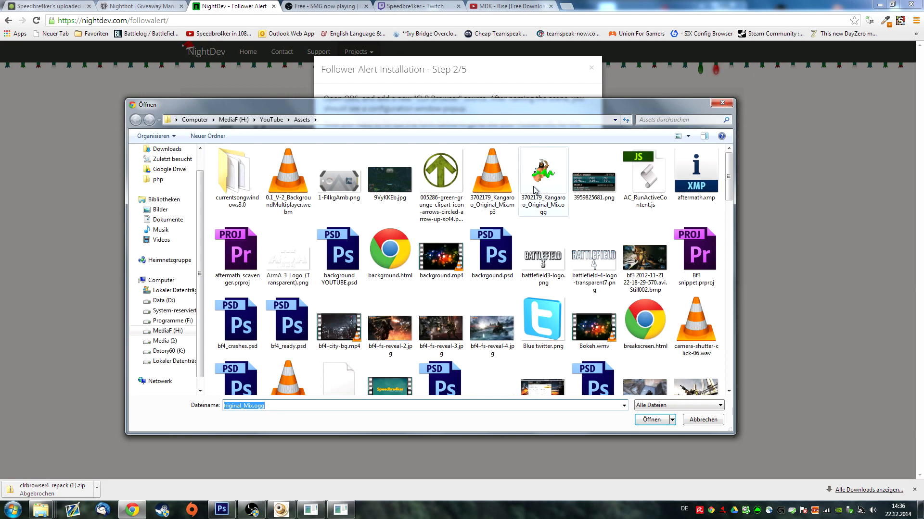
double_click(534, 190)
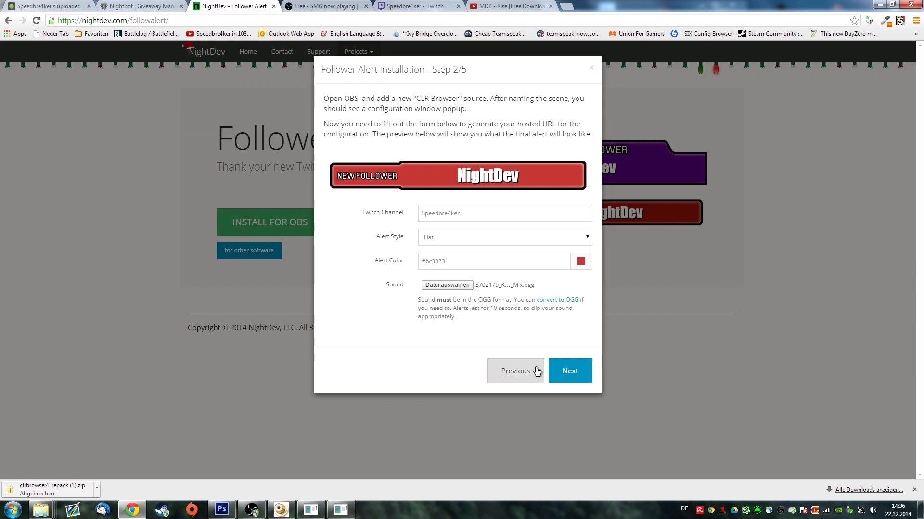
Launch Audacity and record a stereo test clip about one second long.
left_click(3, 503)
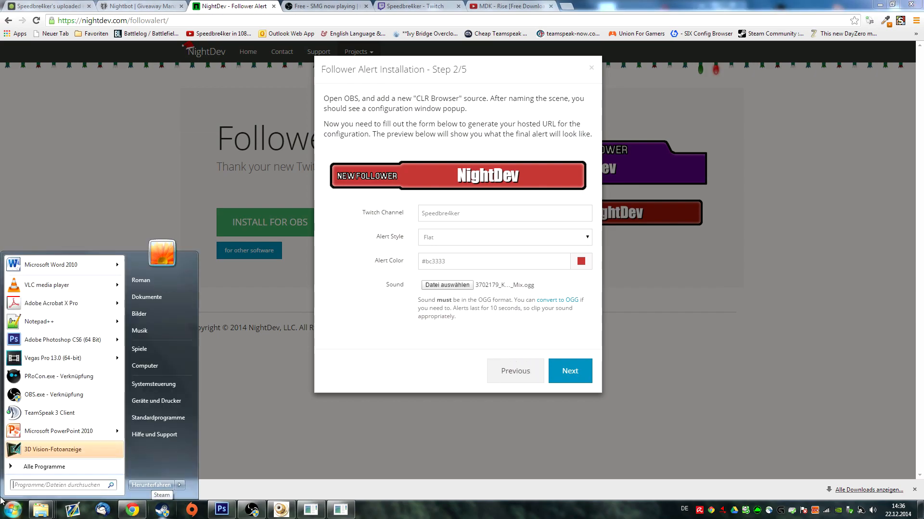
type("audacity")
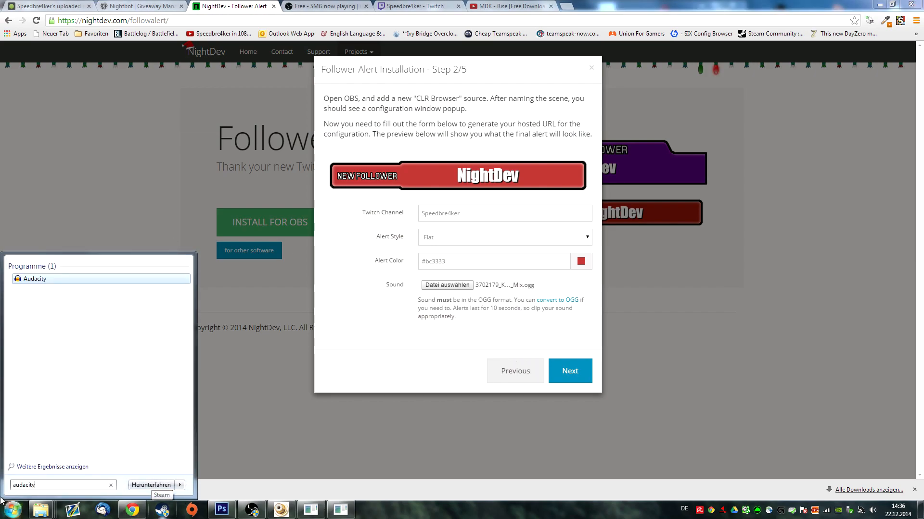
key("Return")
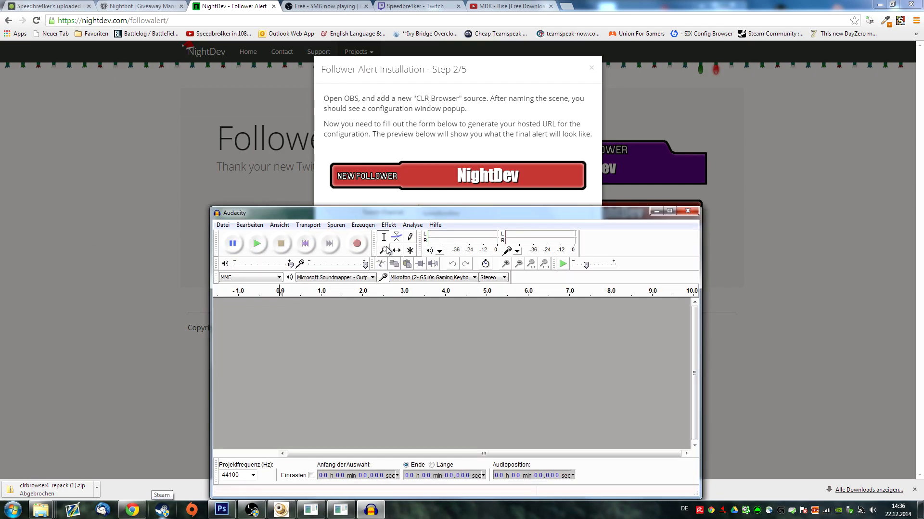
left_click(358, 245)
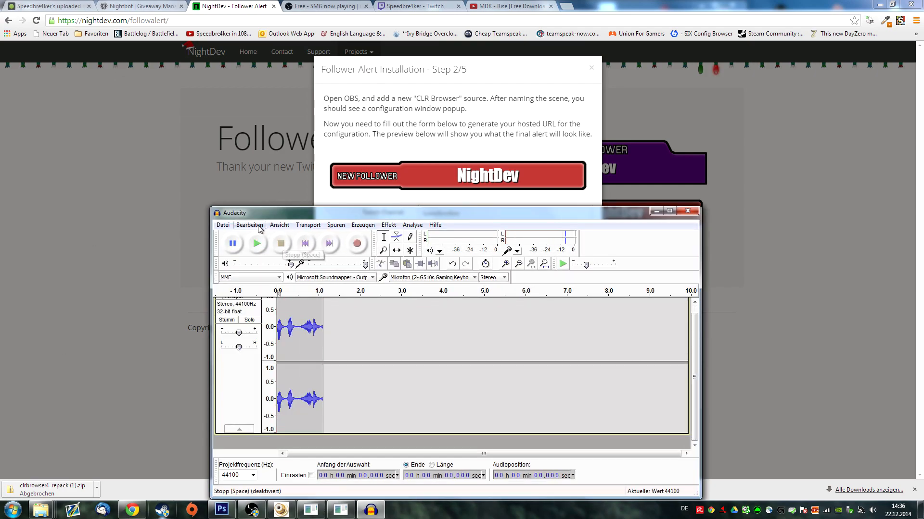
left_click(281, 243)
Open the audio export, look through the file types with Ogg-Vorbis selected, and cancel the export.
left_click(222, 225)
left_click(279, 358)
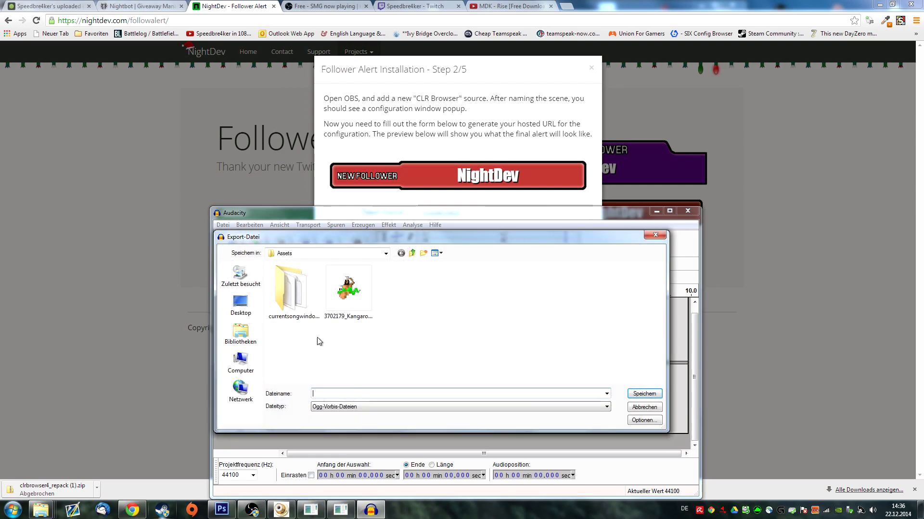
left_click(353, 409)
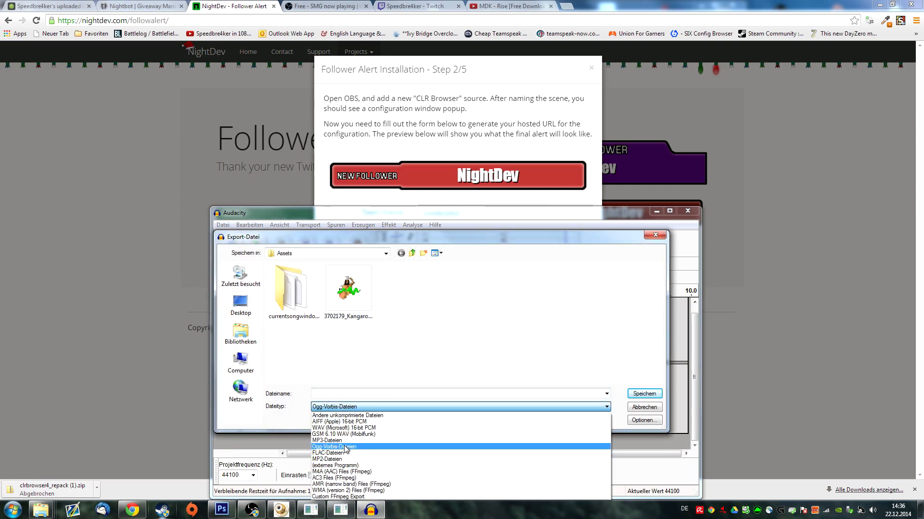
left_click(644, 412)
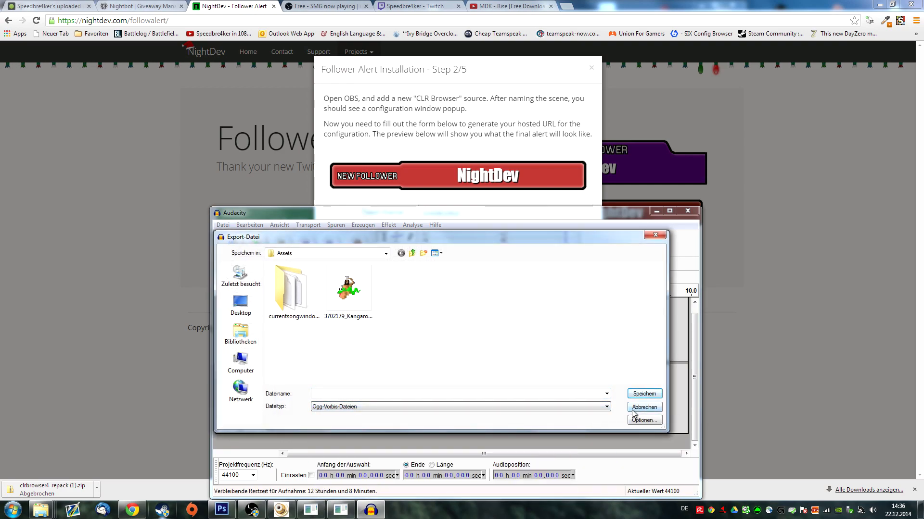
left_click(633, 410)
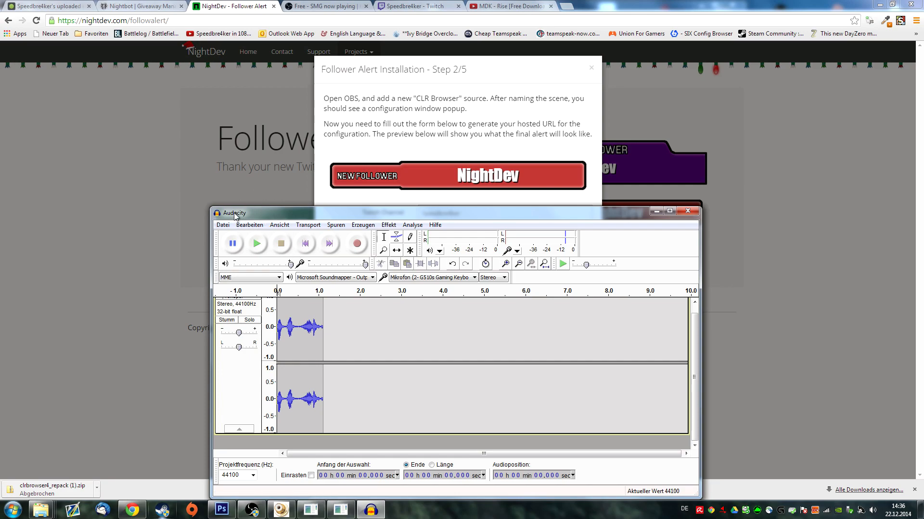
Close Audacity and return to the alert sound setting in the Follower Alert installation form.
left_click_drag(235, 215, 243, 146)
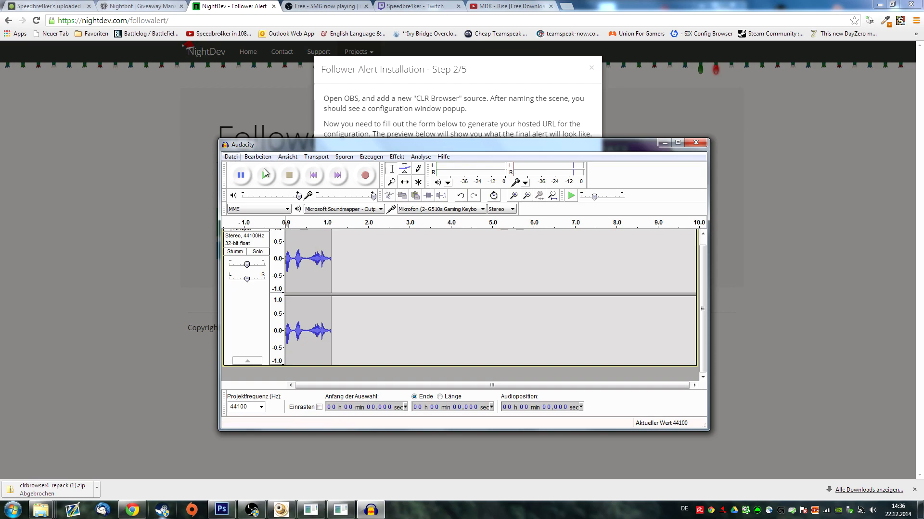
left_click(697, 141)
left_click(490, 288)
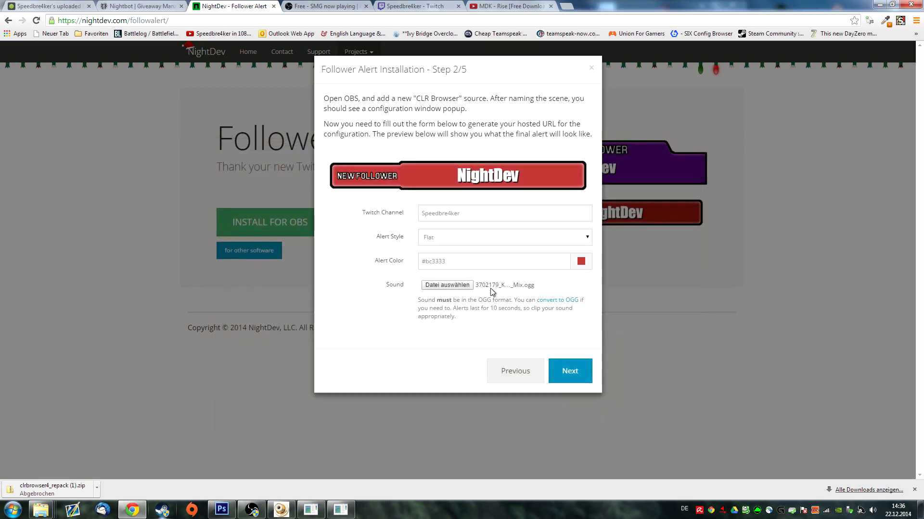
Advance the Follower Alert installation to step 3 and copy the whole hosted URL.
left_click(551, 371)
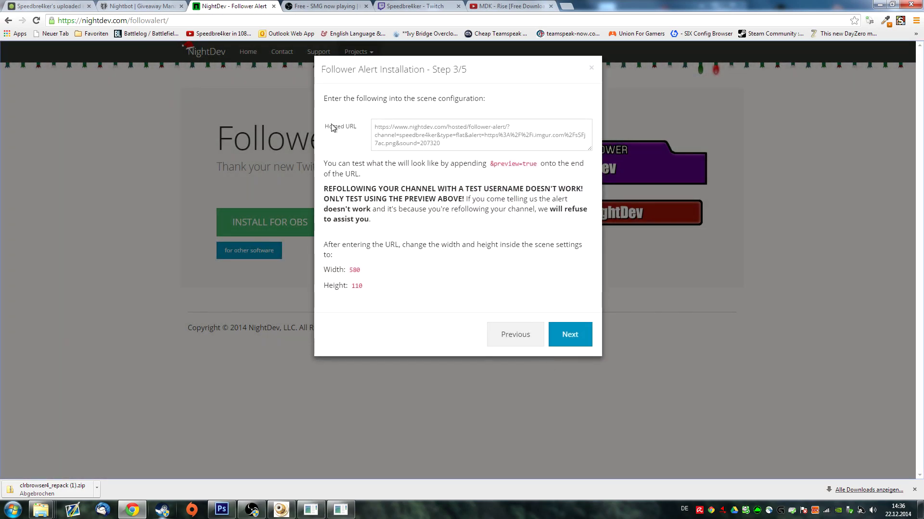
left_click_drag(454, 146, 307, 109)
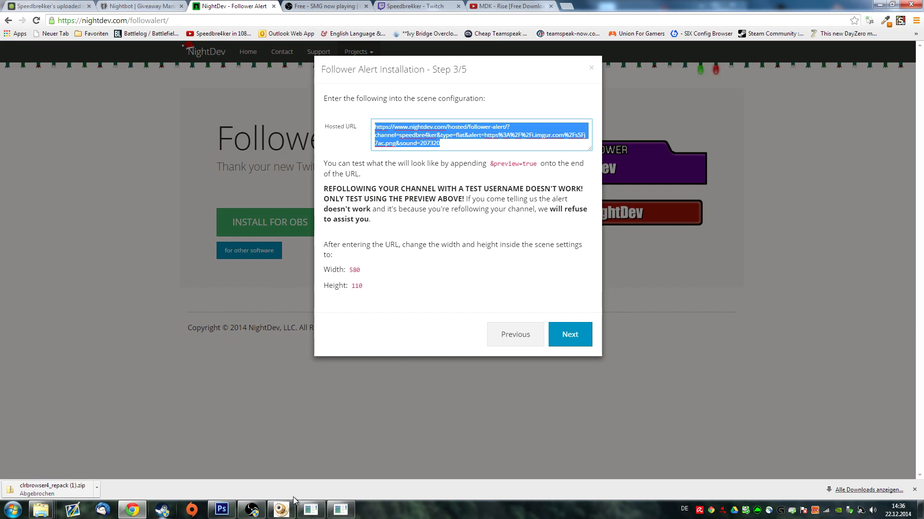
Switch to OBS and add a CLR Browser source named "twitch follower alerts" to the Battlefield 4 scene.
left_click(251, 510)
right_click(428, 453)
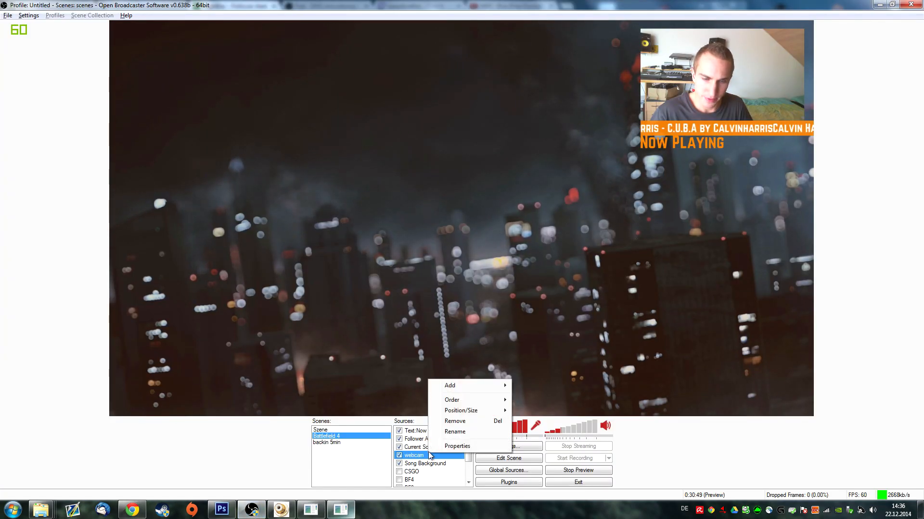
mouse_move(459, 389)
left_click(546, 439)
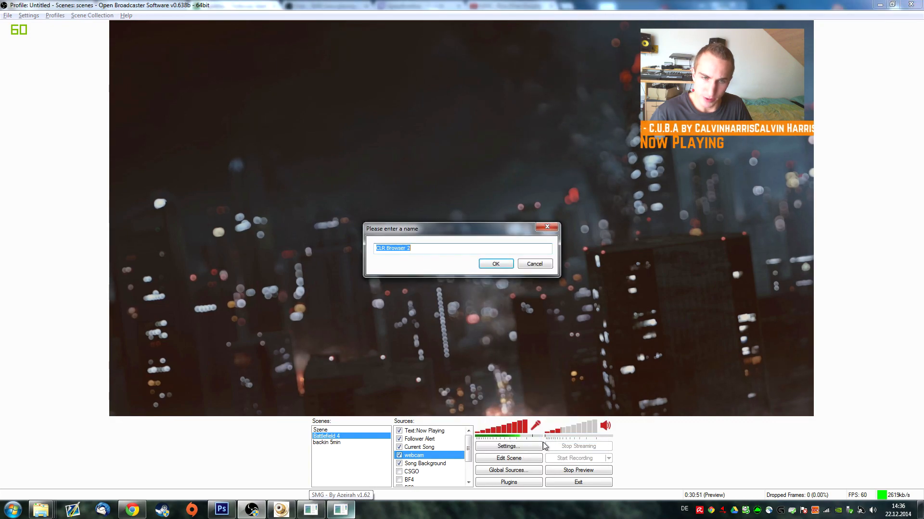
type("t")
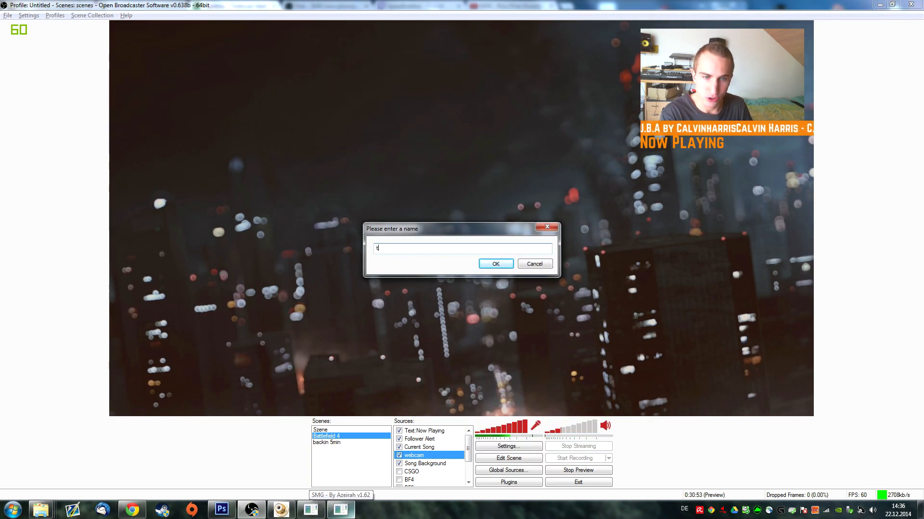
type("witch follower ")
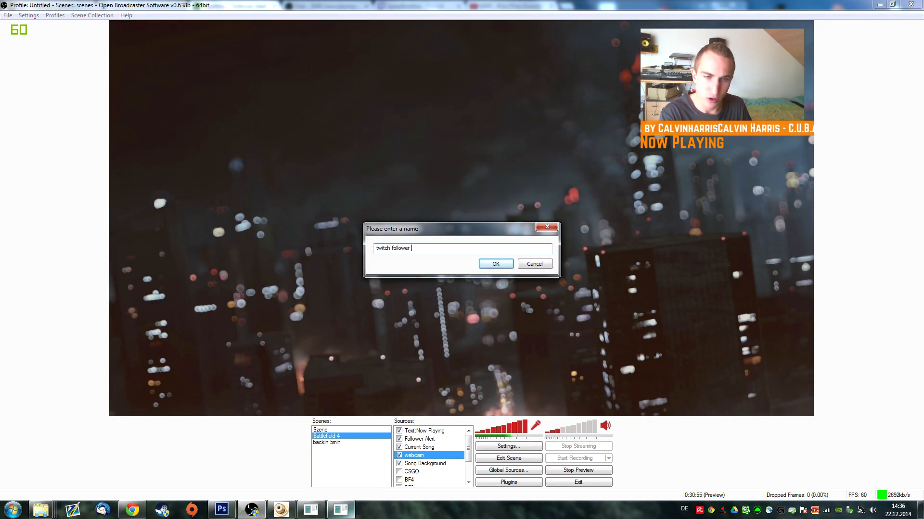
type("alert")
key("Return")
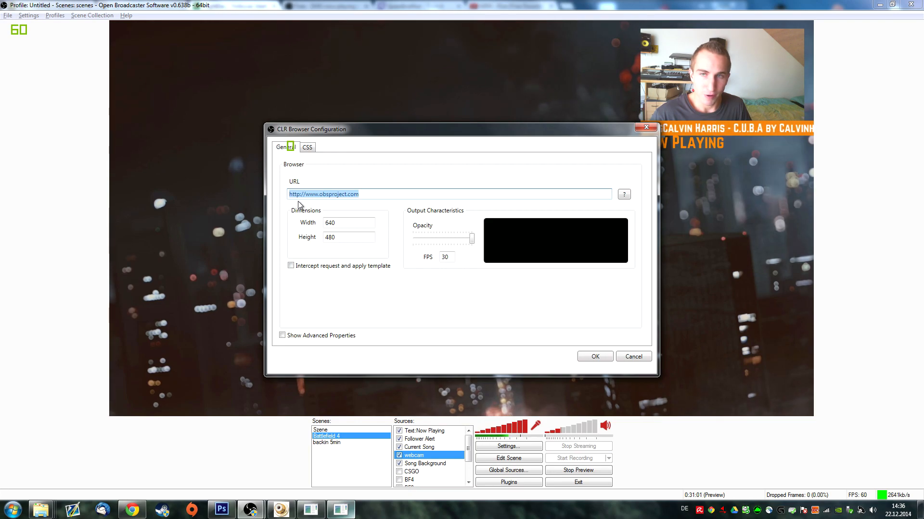
Configure the CLR Browser source with the copied hosted URL, width 580, height 110 and 60 FPS, and accept the configuration.
key("ctrl+v")
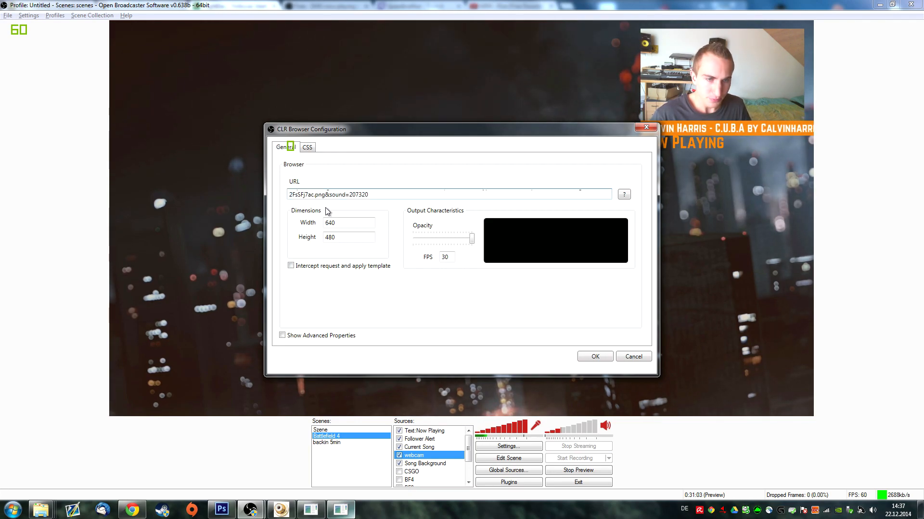
key("alt+Tab")
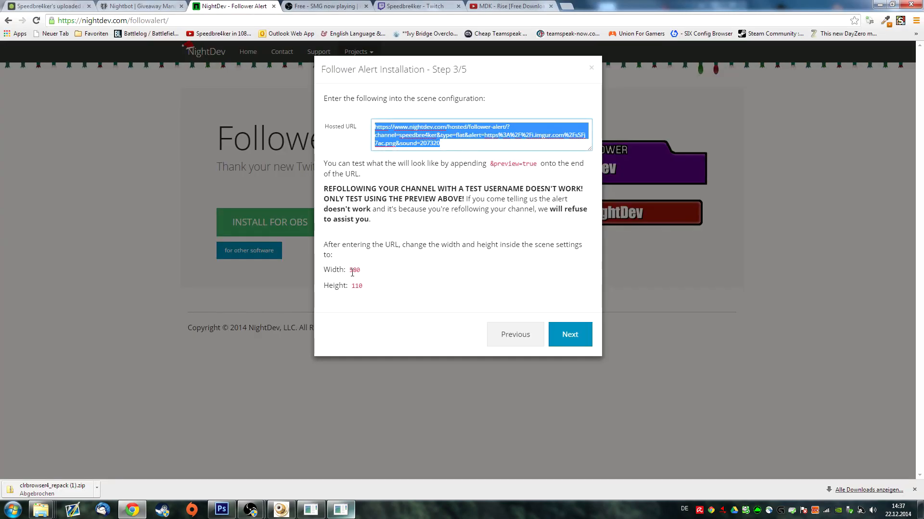
left_click(352, 271)
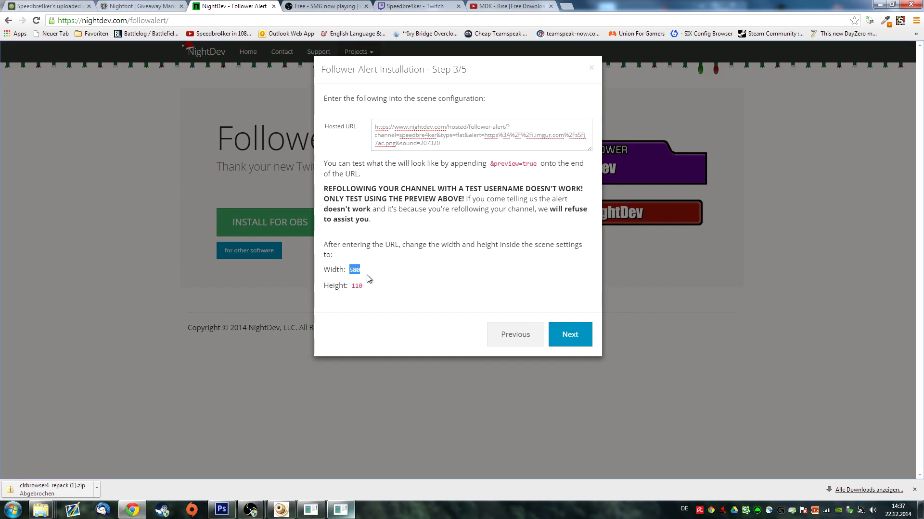
key("alt+Tab")
left_click_drag(360, 222, 266, 241)
key("alt+Tab")
key("alt+Tab")
type("110")
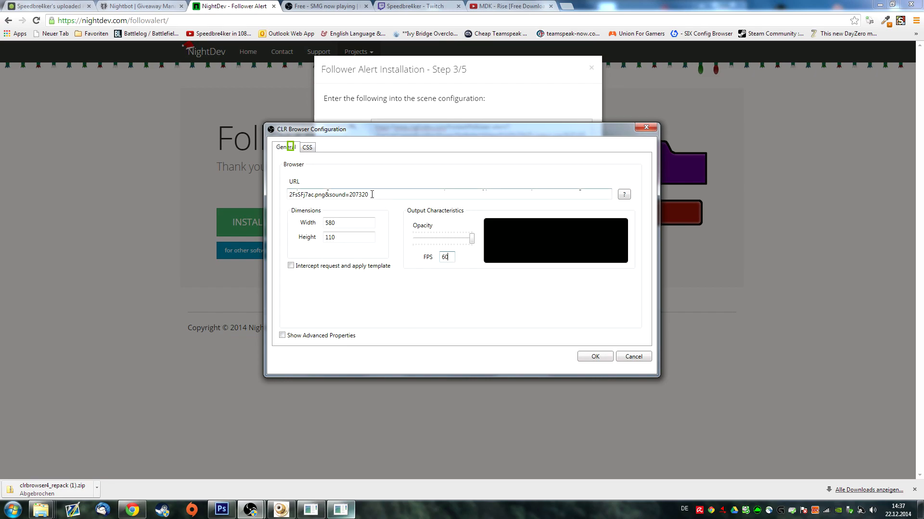
left_click_drag(363, 193, 346, 193)
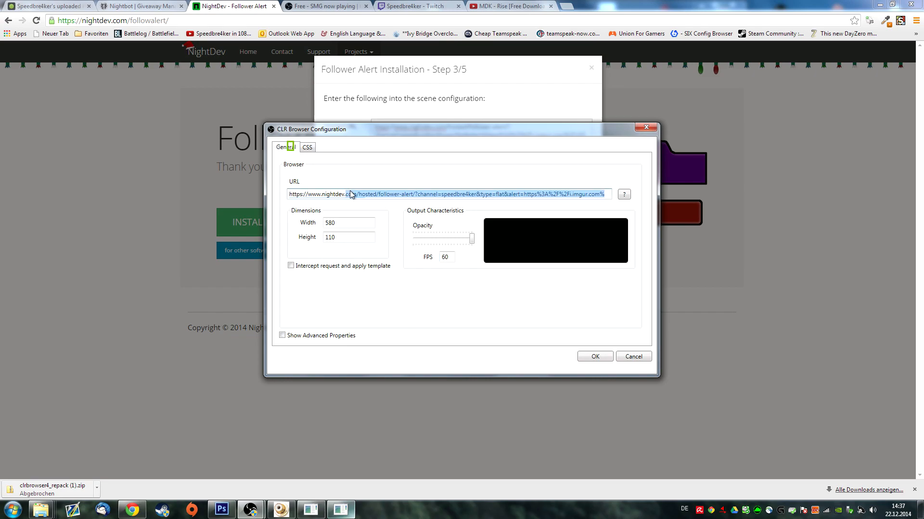
left_click(350, 194)
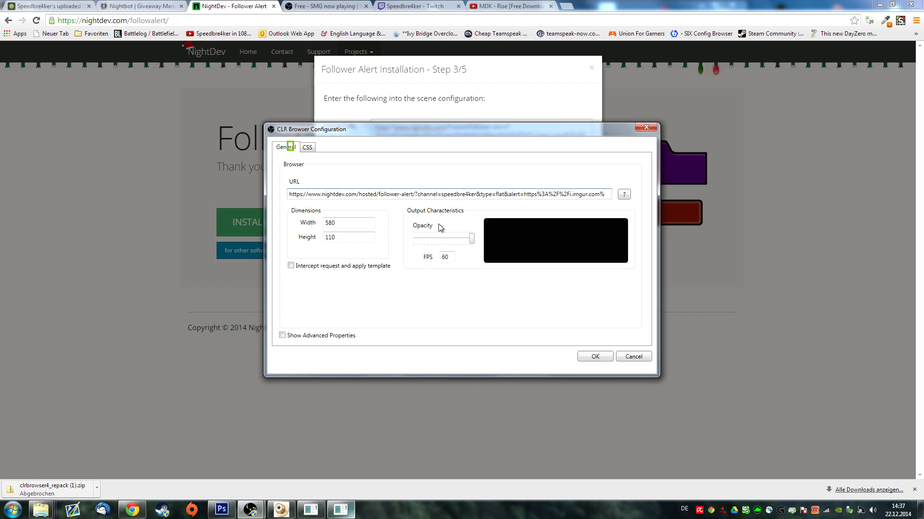
left_click(593, 357)
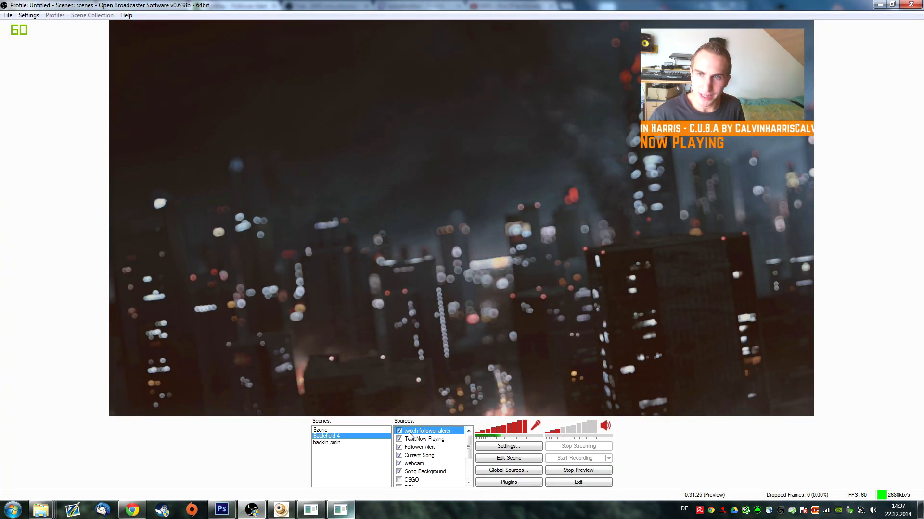
Reopen the twitch follower alerts source's properties and append &preview=true from the installation page to its URL.
right_click(426, 431)
left_click(445, 392)
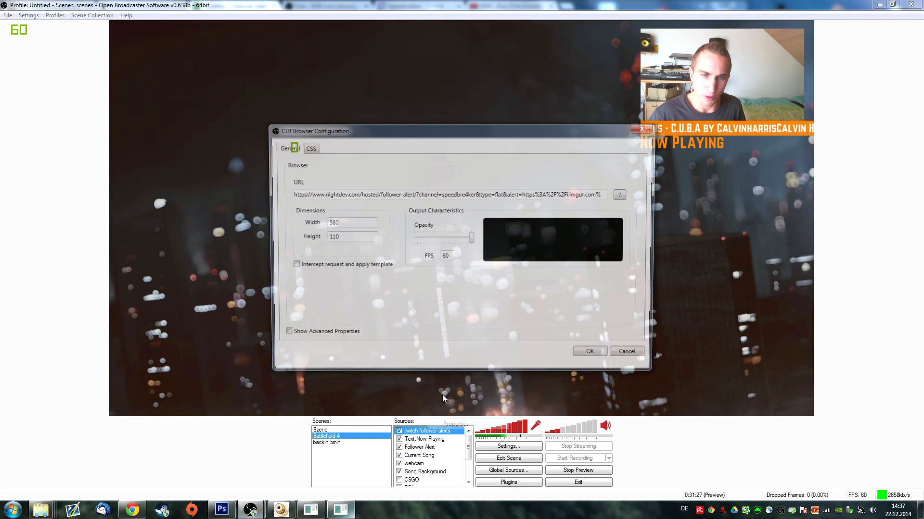
double_click(413, 193)
key("ctrl+a")
key("alt+Tab")
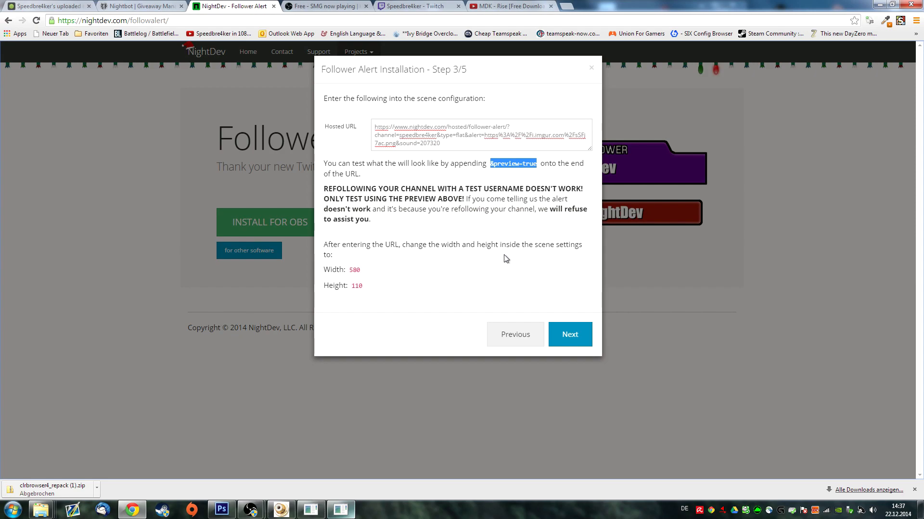
key("alt+Tab")
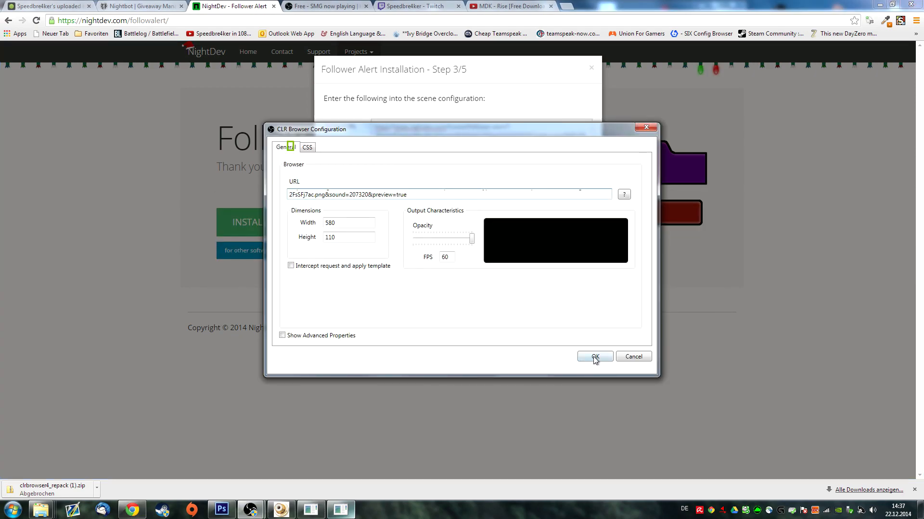
left_click(595, 358)
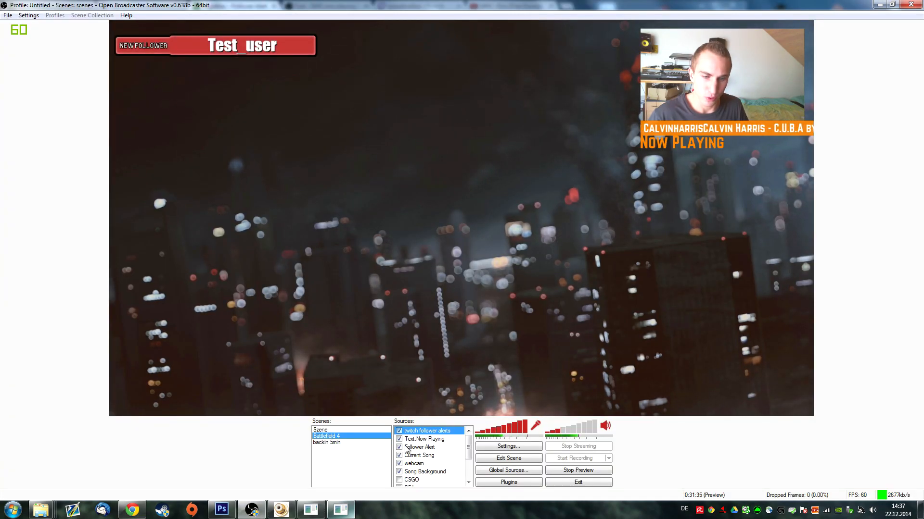
Hide the twitch follower alerts source and toggle the existing Follower Alert source off and on to preview its alert.
left_click(399, 431)
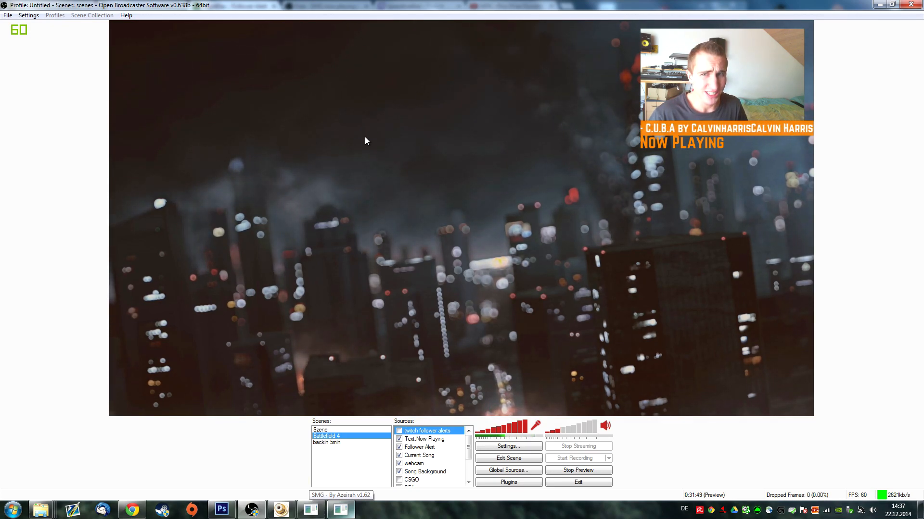
left_click(399, 455)
left_click(399, 456)
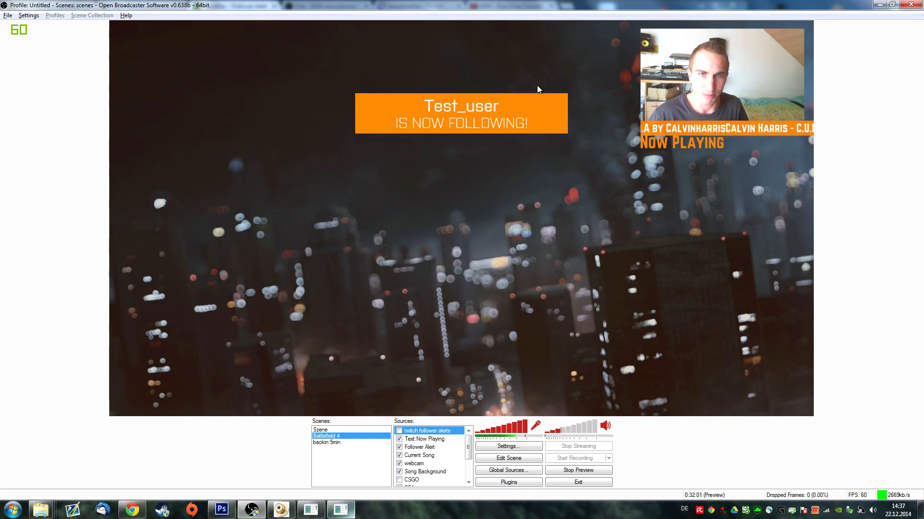
Switch to Photoshop and create a new blank document of 580 × 110 pixels.
left_click(219, 511)
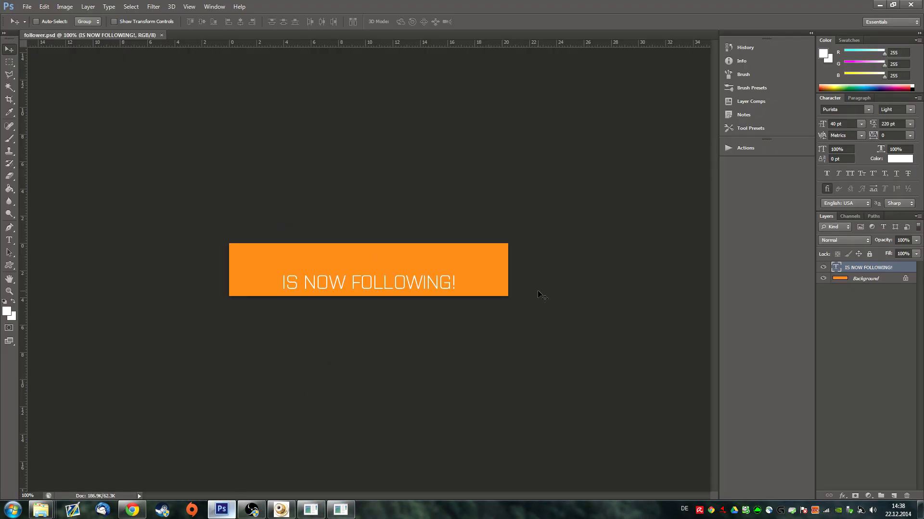
left_click(31, 11)
left_click(33, 17)
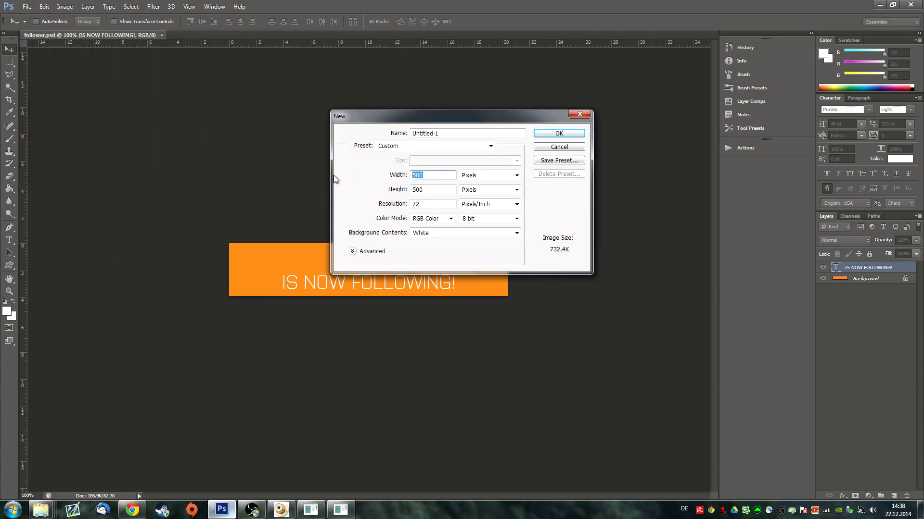
key("Return")
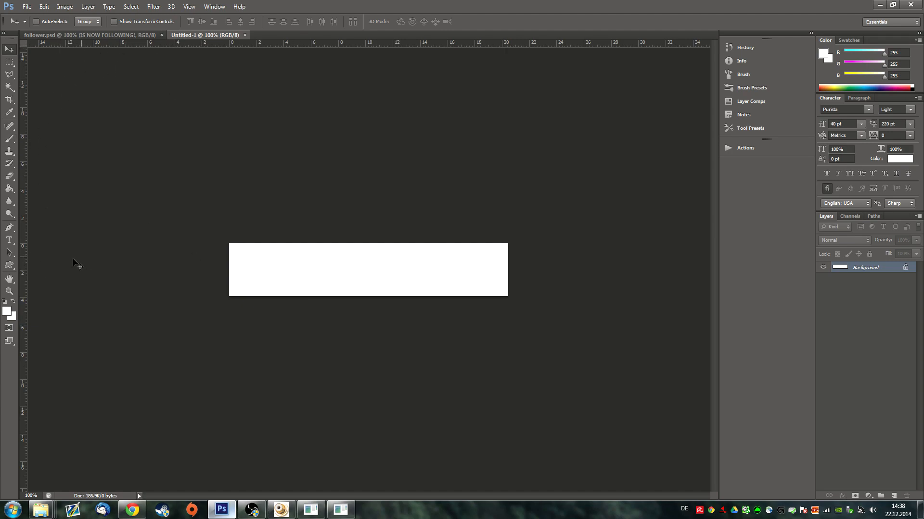
Set the foreground colour to purple (RGB 77, 0, 217) and fill the background with the Paint Bucket.
left_click(7, 311)
left_click(775, 270)
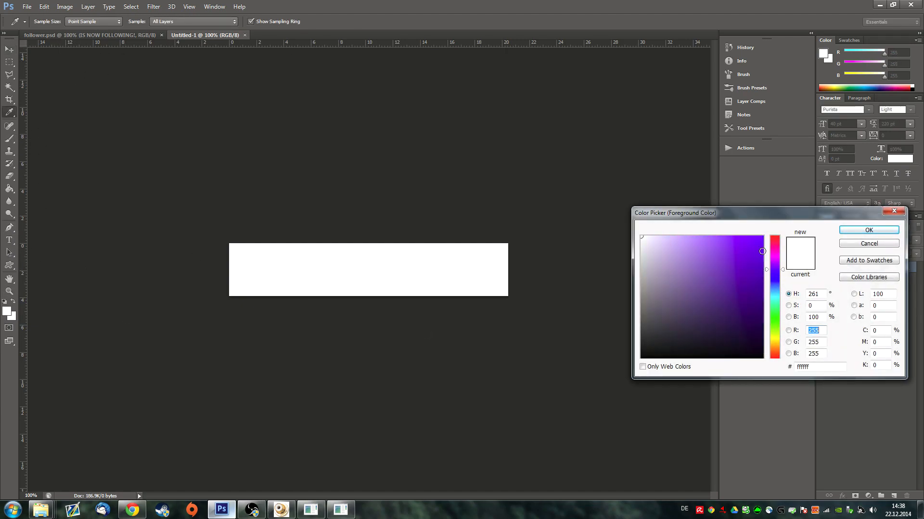
left_click(861, 231)
left_click(9, 189)
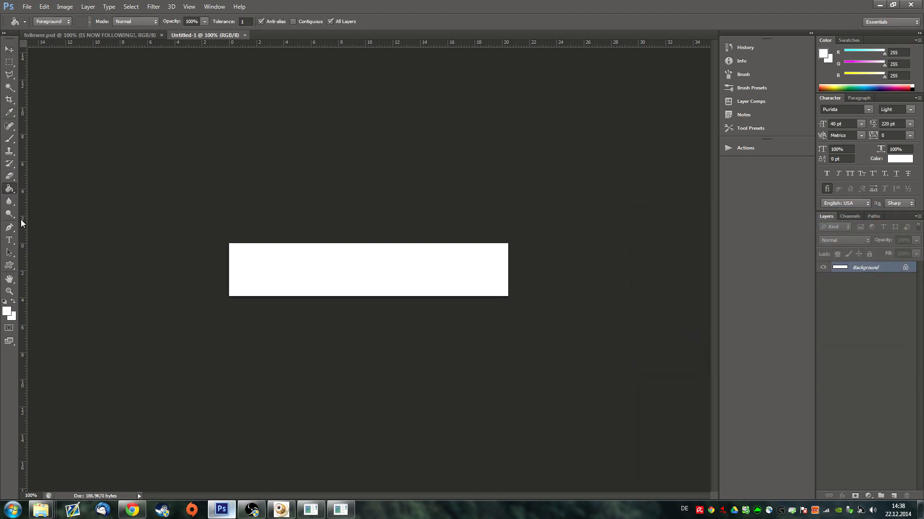
left_click(7, 312)
left_click(758, 250)
left_click(858, 231)
left_click(451, 285)
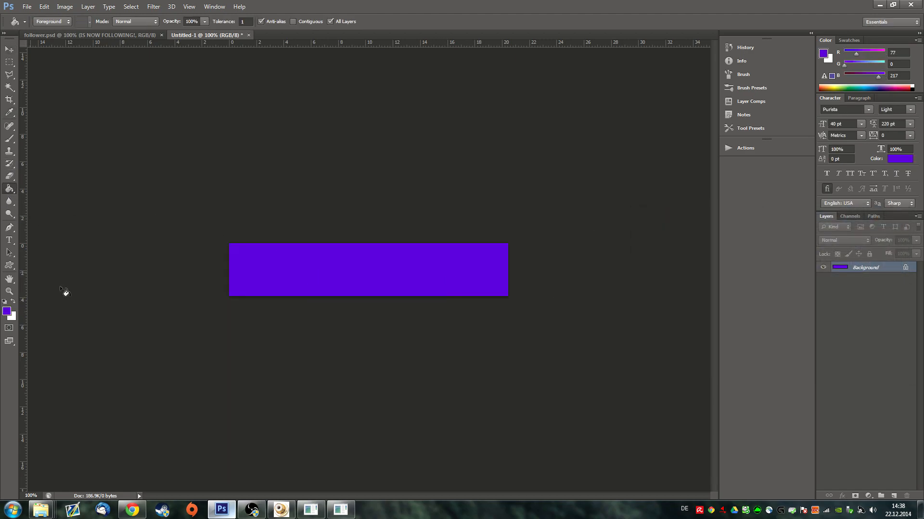
Add the white text "is folowing" in Purista Light 40 pt and move it to the lower middle of the purple banner.
left_click(9, 240)
left_click_drag(275, 251, 423, 296)
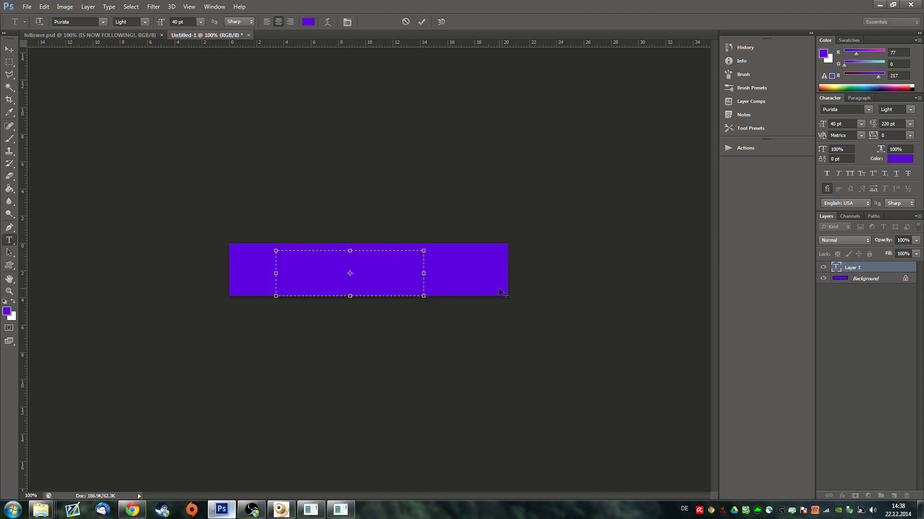
key("ctrl+a")
left_click(14, 302)
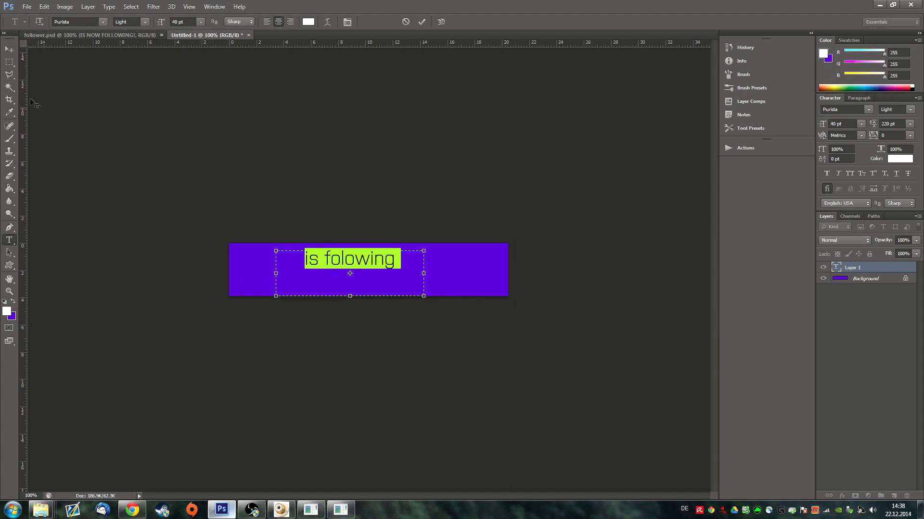
key("ctrl+Return")
key("v")
left_click_drag(371, 283, 386, 306)
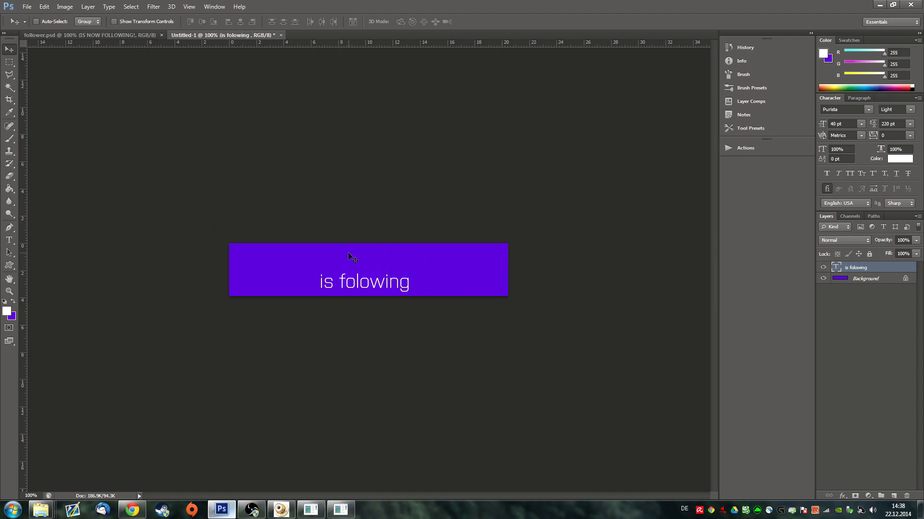
Export the banner for web as a PNG-24 named Untitled-1.png in the Assets folder, replacing the existing file.
key("ctrl+alt+shift+s")
key("Return")
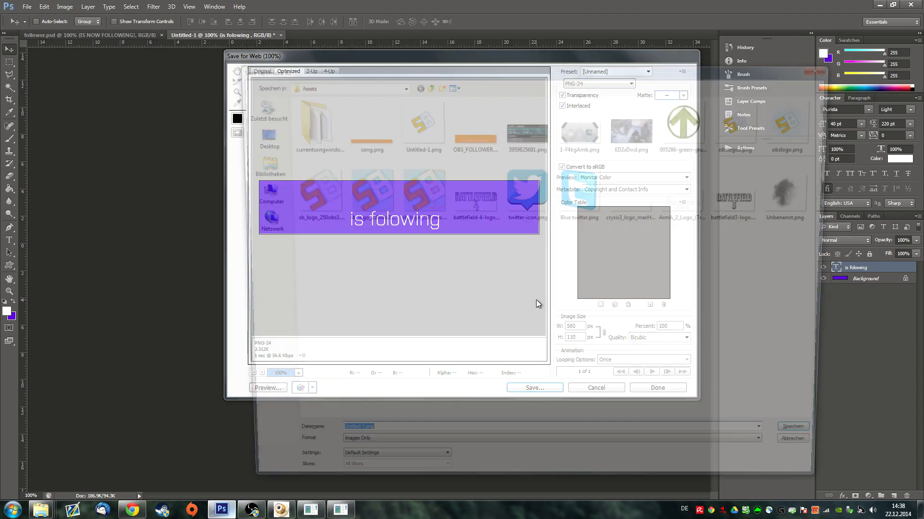
key("Return")
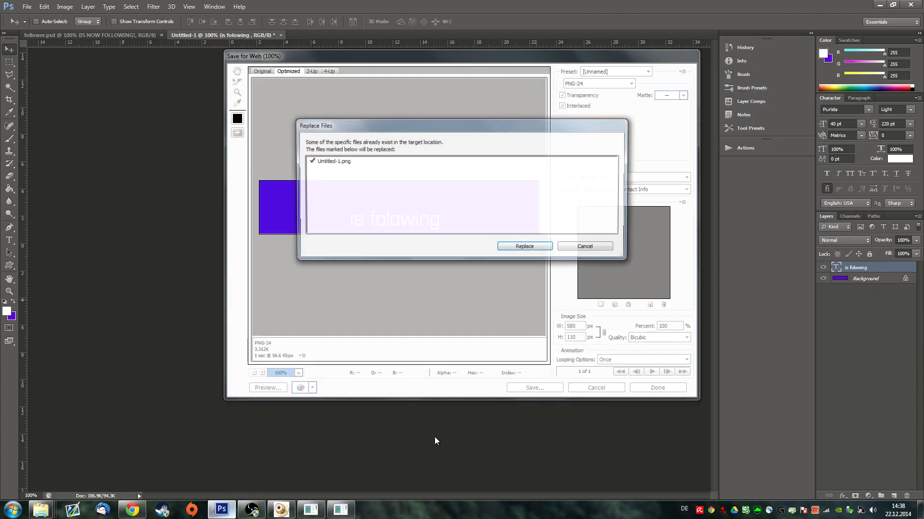
left_click(527, 244)
Open imgur.com in a new Chrome tab, go to the account's images, and return to Photoshop.
left_click(133, 513)
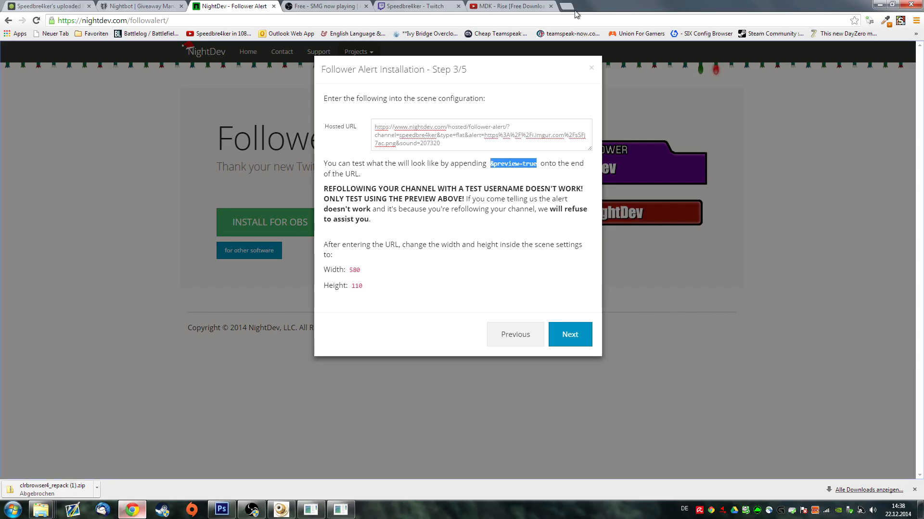
left_click(568, 9)
type("imgur.com")
key("Return")
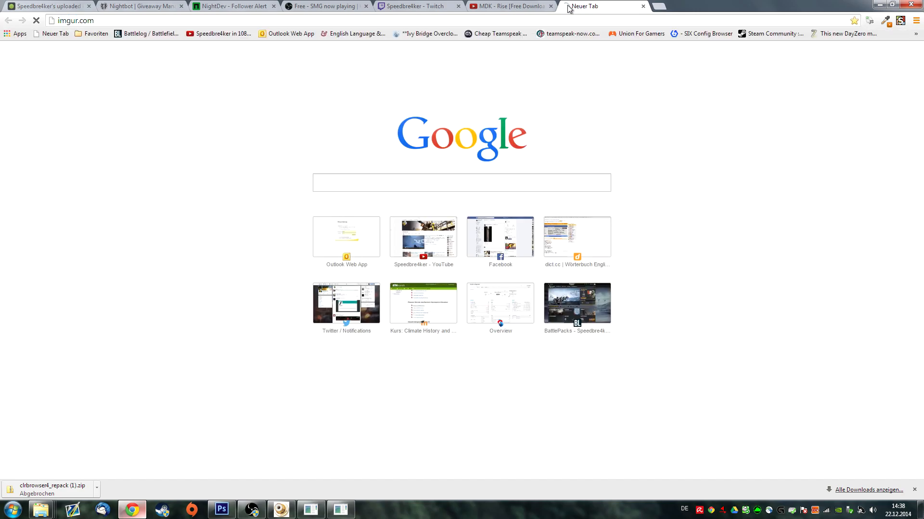
mouse_move(669, 53)
left_click(661, 77)
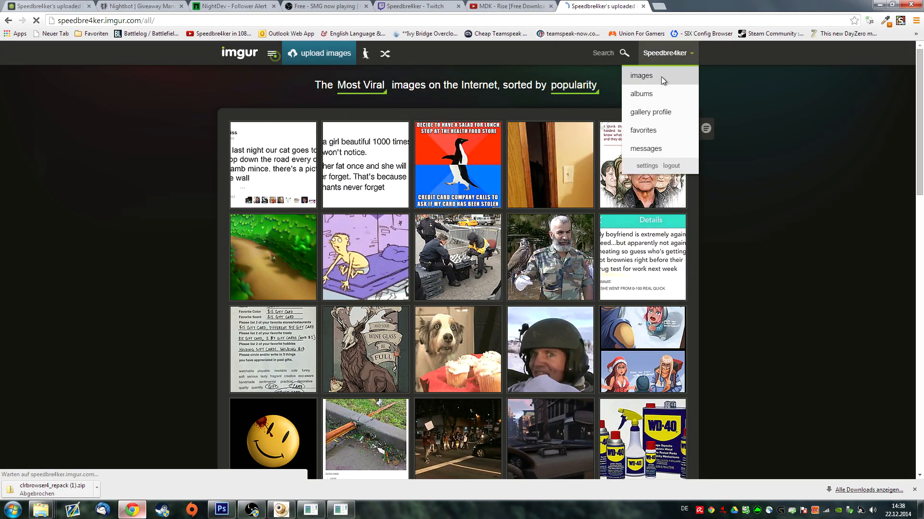
key("alt+Tab")
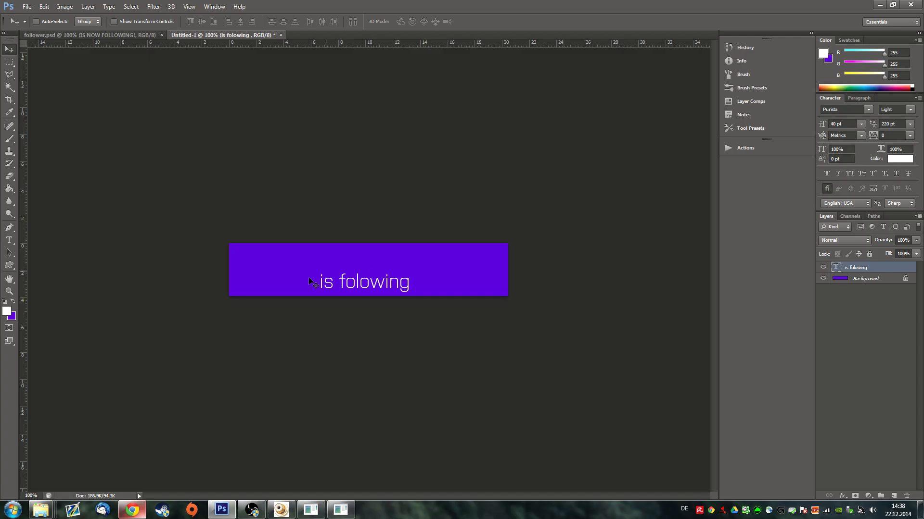
Upload Untitled-1.png from the YouTube Assets folder on drive H: to the Imgur images page in Chrome.
key("alt+Tab")
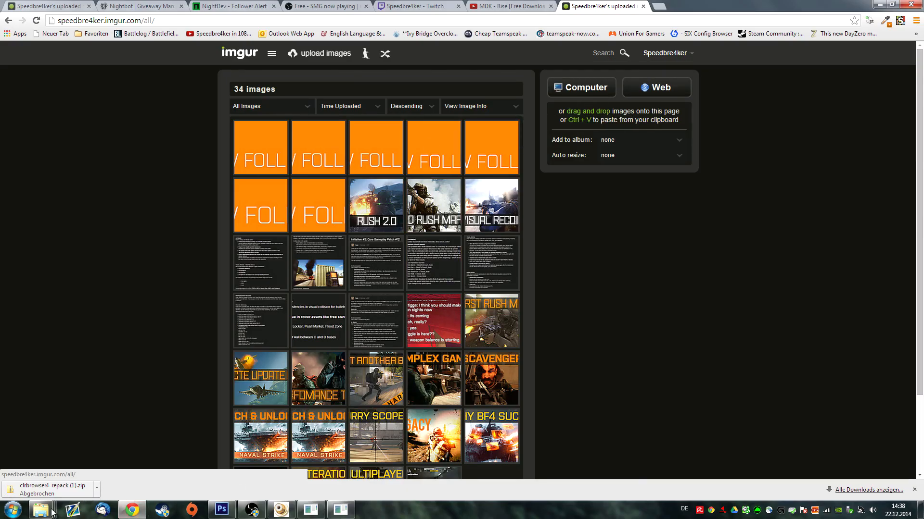
mouse_move(53, 511)
left_click(36, 469)
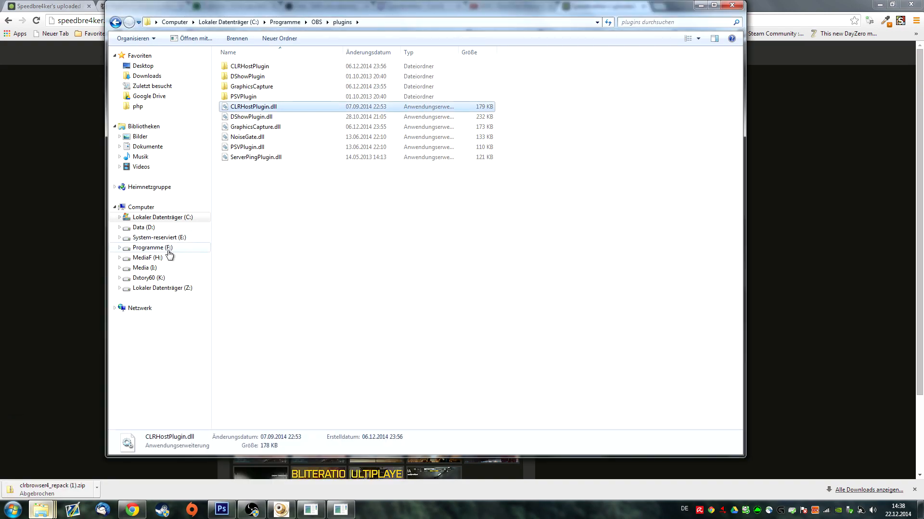
left_click(147, 257)
double_click(241, 246)
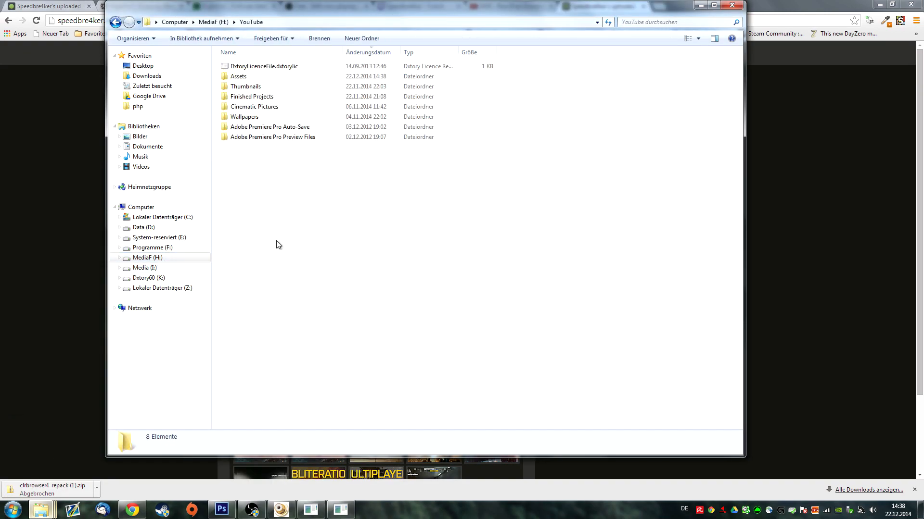
double_click(267, 75)
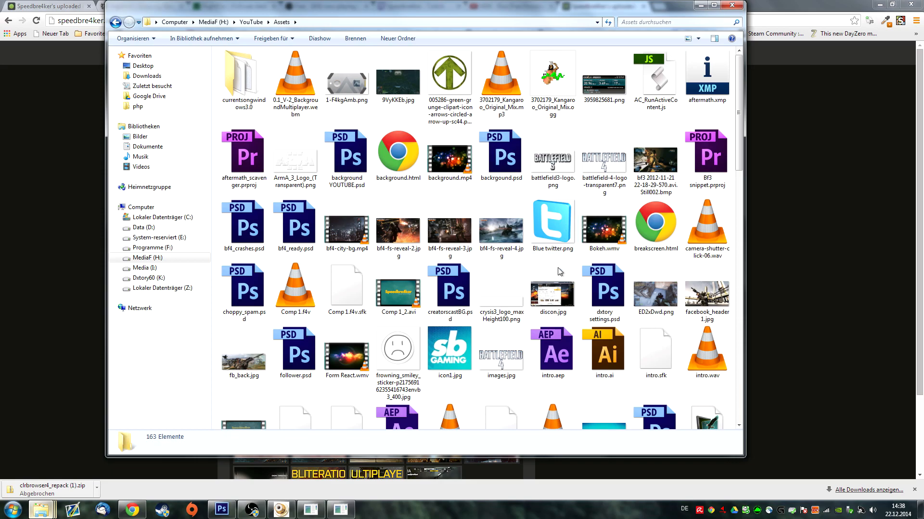
scroll(604, 294, "down", 10)
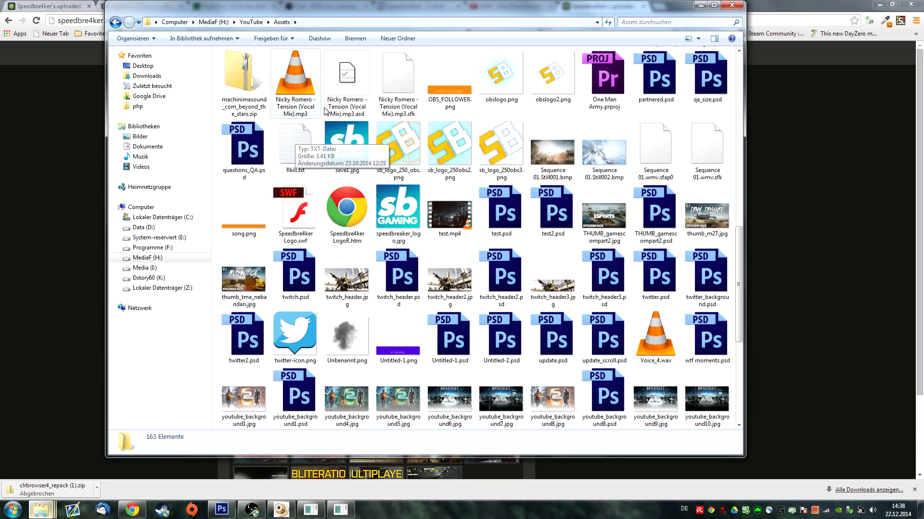
left_click_drag(411, 347, 770, 304)
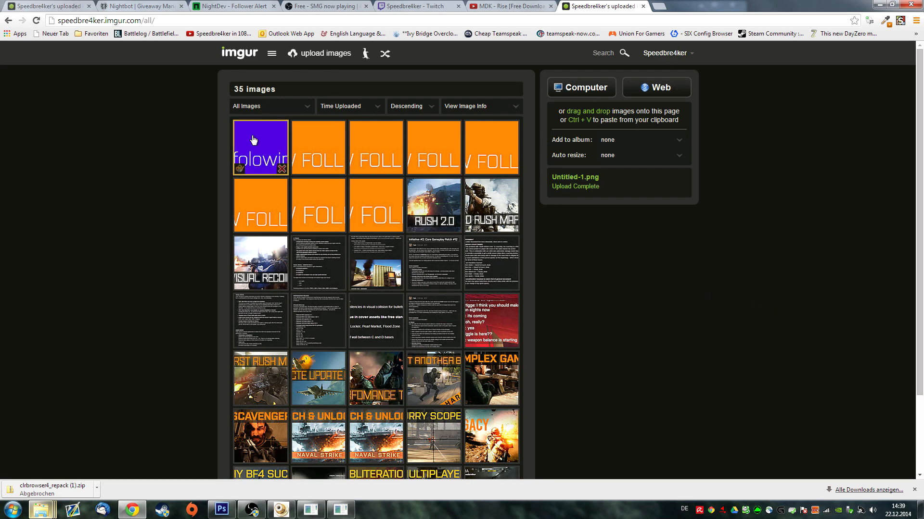
Open the uploaded purple banner on Imgur, copy its direct link and switch to OBS.
left_click(254, 140)
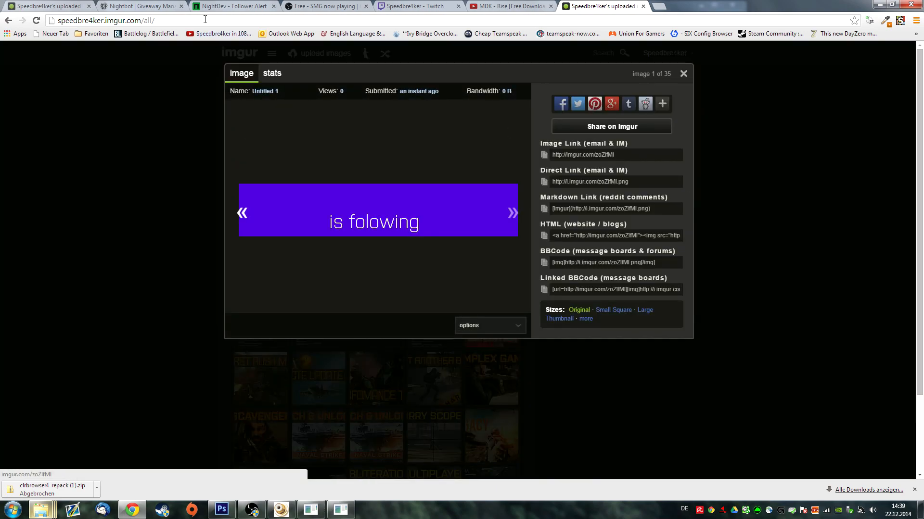
left_click(590, 183)
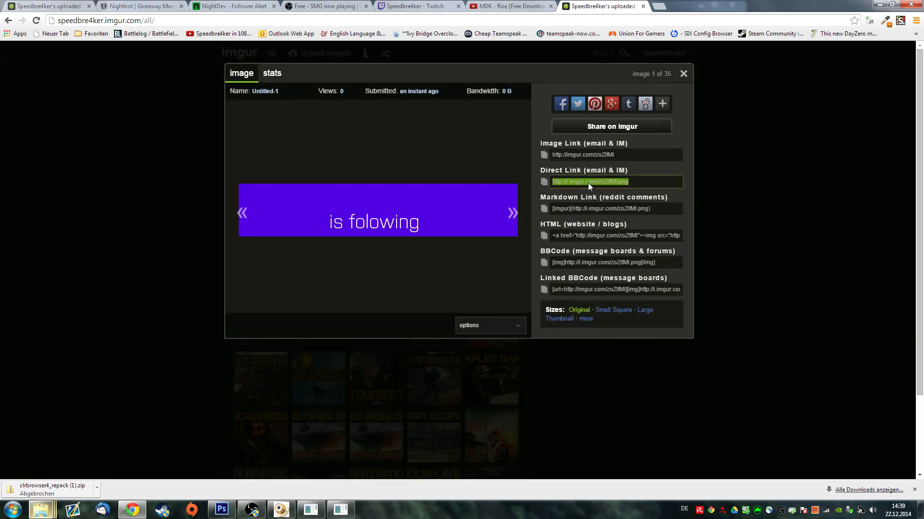
left_click(262, 510)
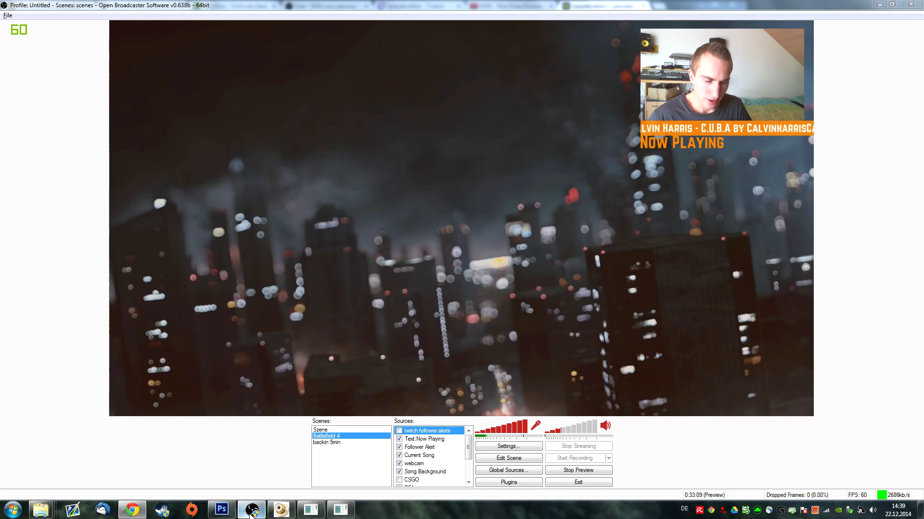
Replace the alert image file in the URL of the twitch follower alerts source with zoZIfMl.png.
right_click(413, 431)
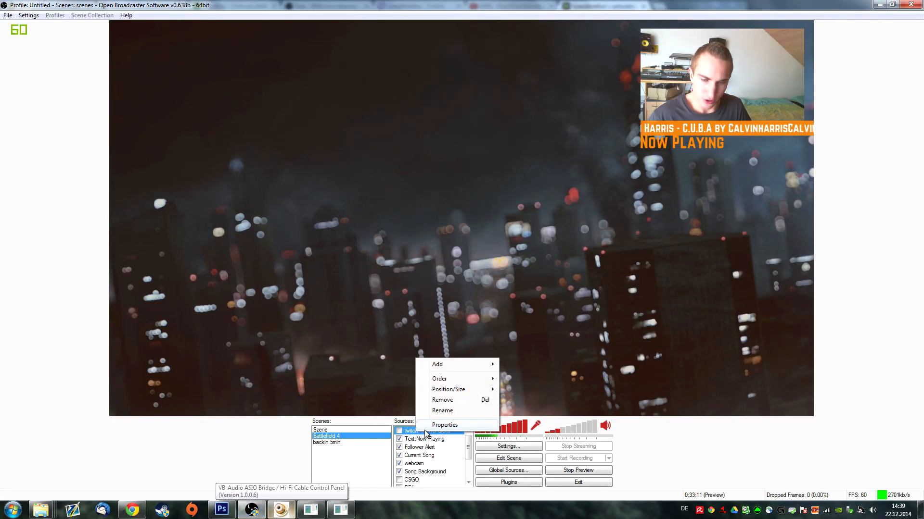
left_click(445, 425)
left_click(421, 195)
key("ctrl+a")
type("https://www.nightdev.com/hosted/follower-alert/?channel=speedbre4ker&type=flat&alert=https%3A%2F%2Fi.imgur.com%2FsSFj7ac.png&sound=207320&preview=true")
left_click_drag(350, 195, 353, 191)
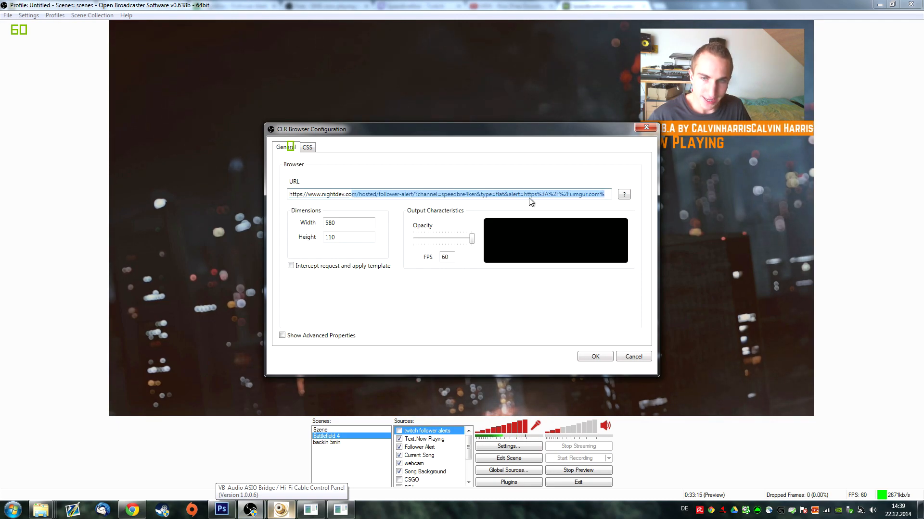
left_click(541, 196)
left_click_drag(573, 195, 331, 204)
left_click(558, 195)
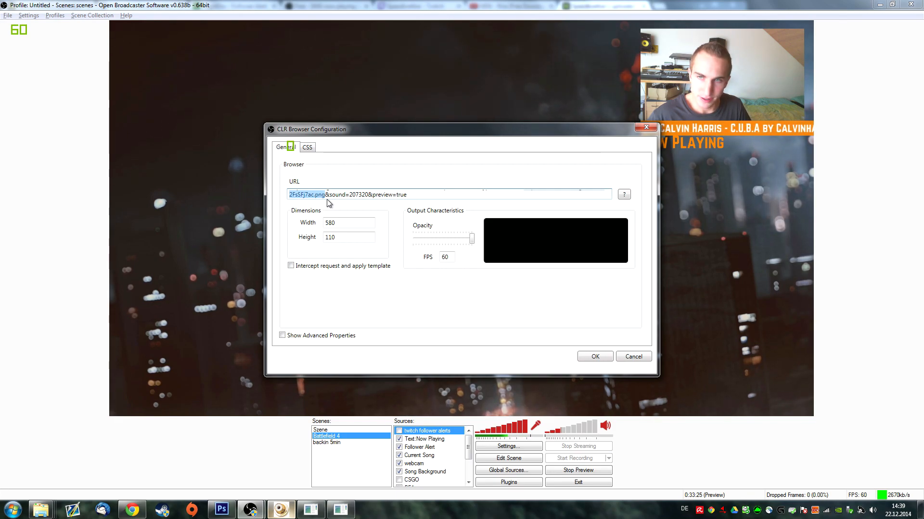
type("zoZIfMl.png")
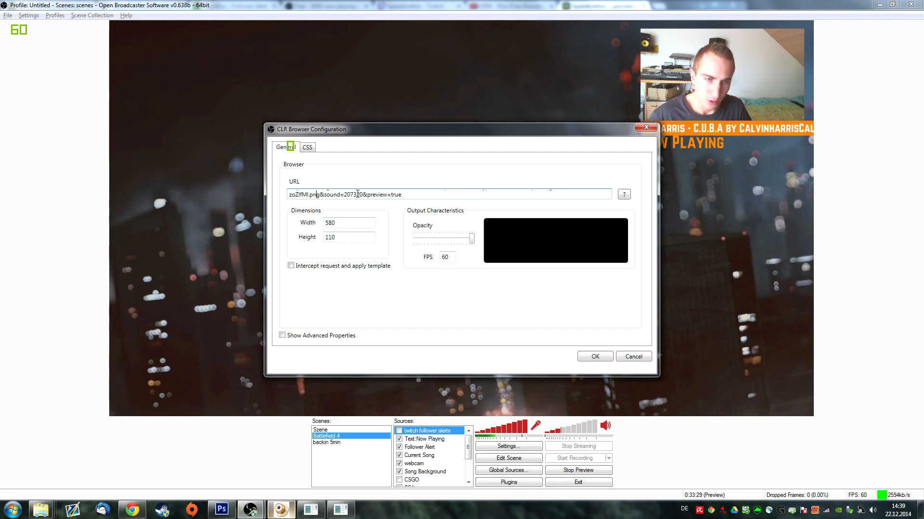
Remove the sound=207320 parameter from the URL, apply the settings, and briefly enable the twitch follower alerts source to preview it.
left_click_drag(363, 195, 327, 195)
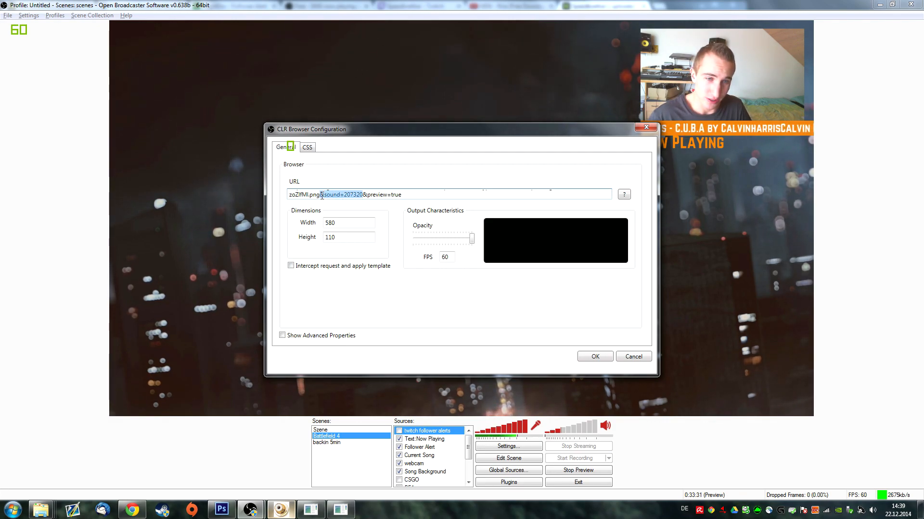
key("BackSpace")
key("BackSpace")
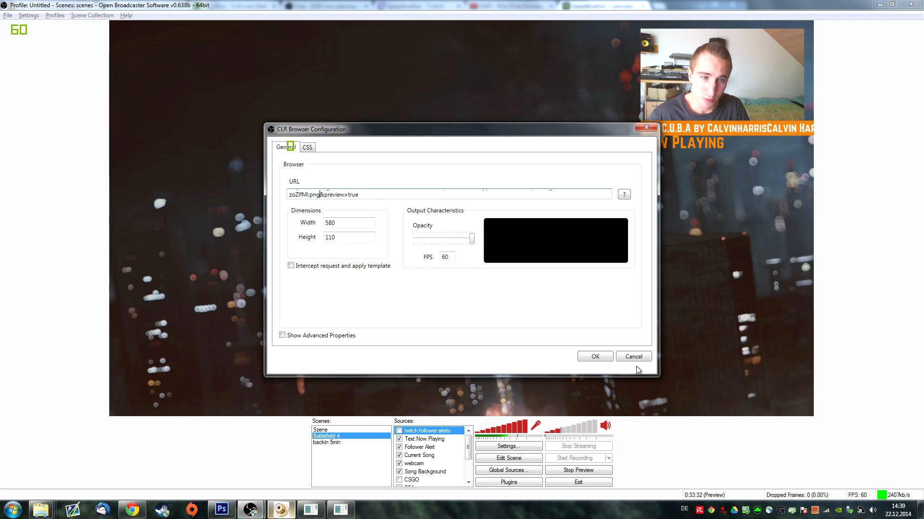
left_click(595, 357)
left_click(399, 430)
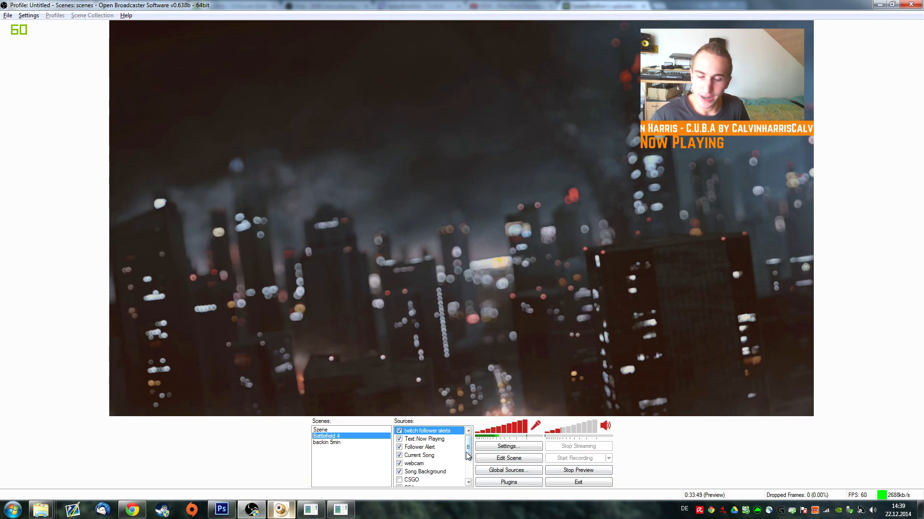
left_click(399, 431)
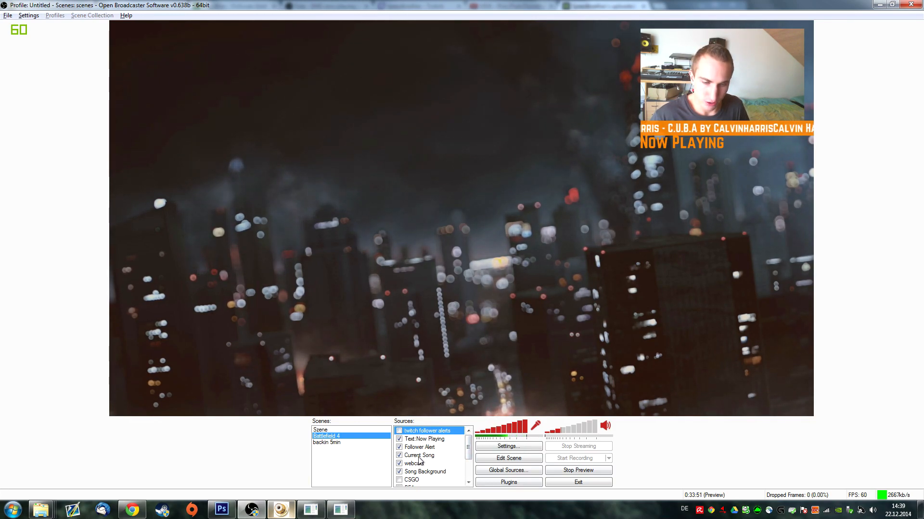
Open the properties of the Follower Alert source and review its entire custom CSS.
right_click(414, 447)
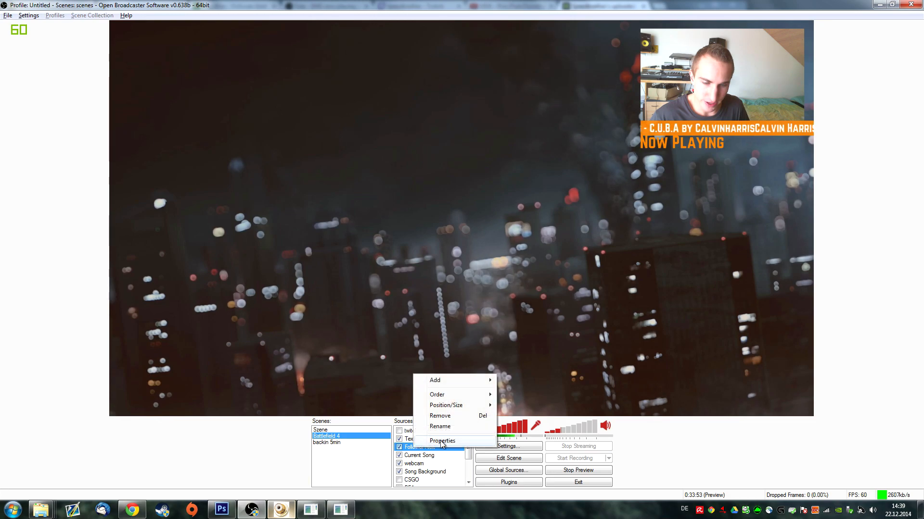
left_click(442, 441)
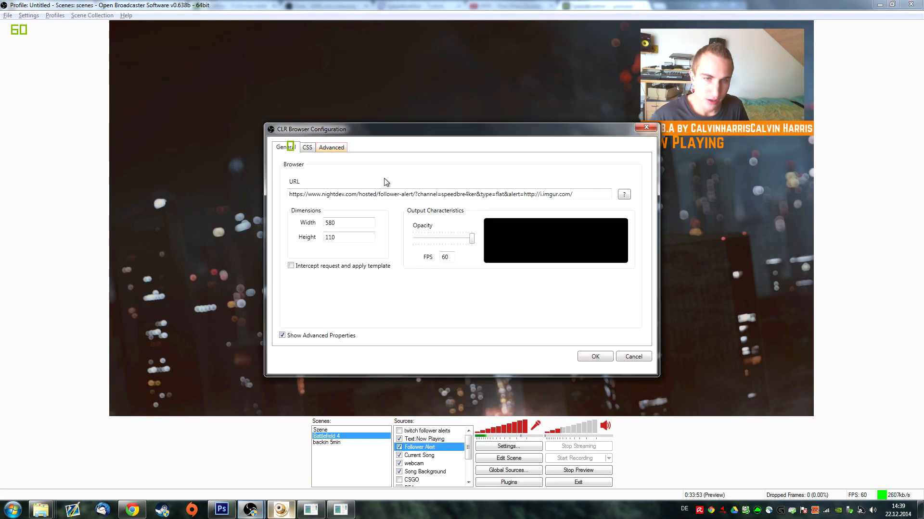
left_click(307, 148)
scroll(481, 341, "down", 2)
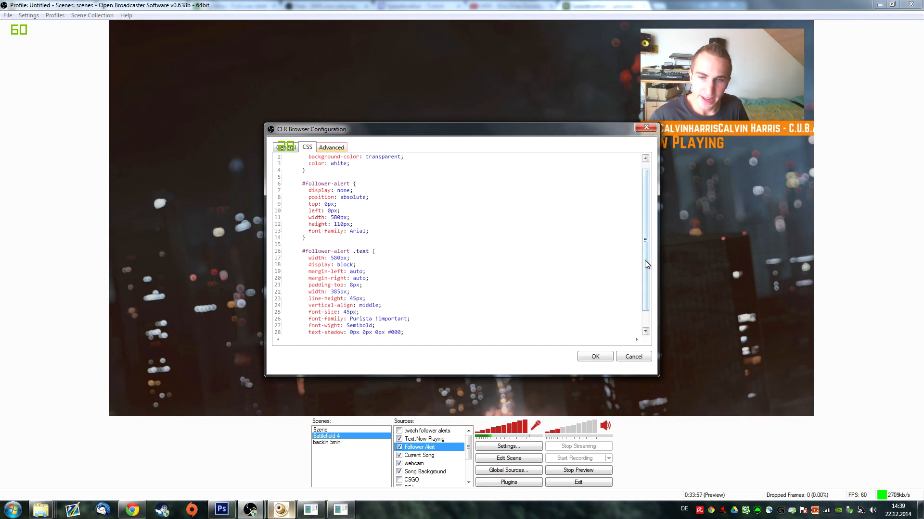
left_click_drag(321, 331, 274, 103)
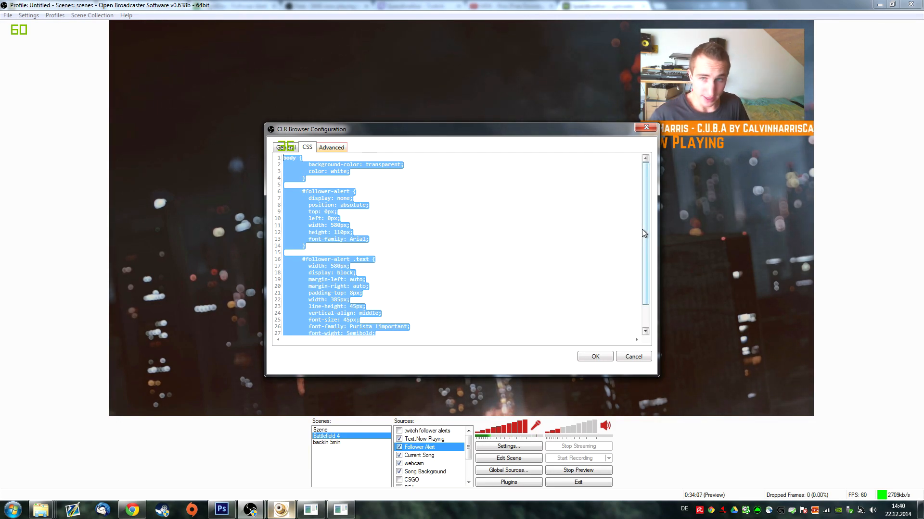
left_click_drag(645, 246, 641, 269)
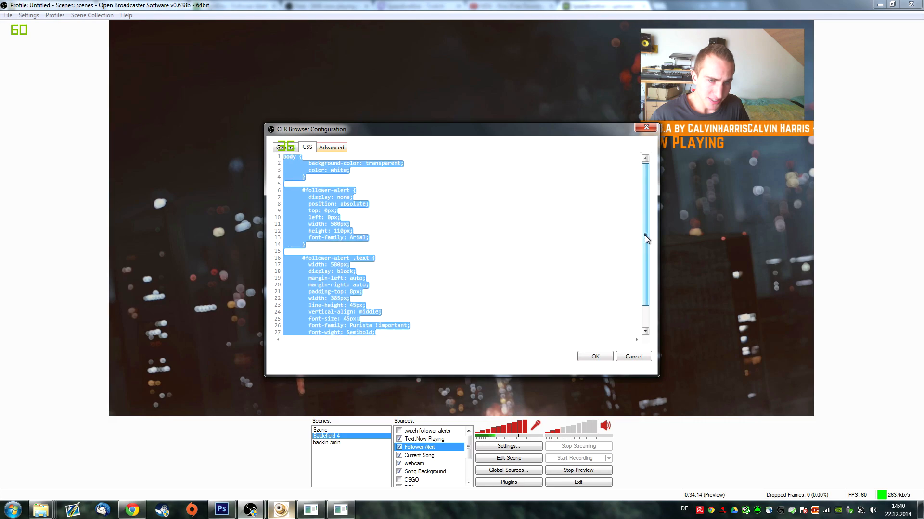
left_click(364, 265)
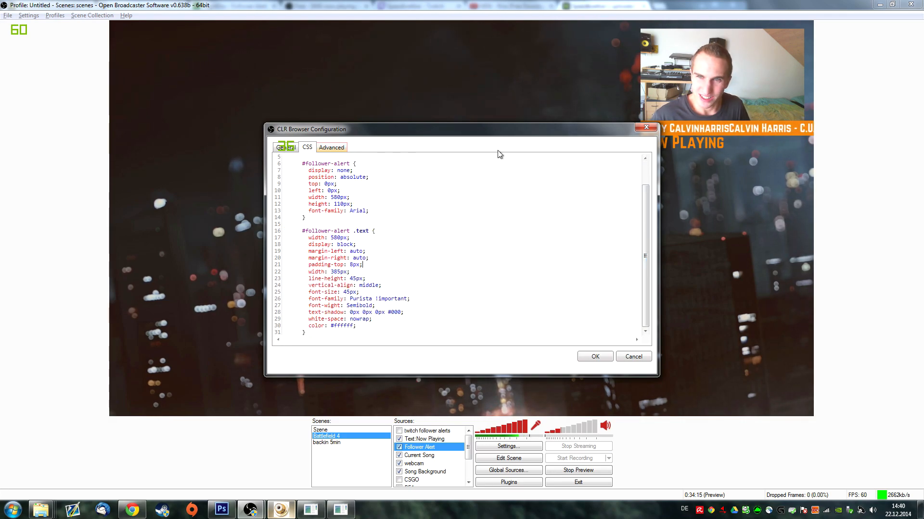
Examine the font-family, color and padding-top declarations in the #follower-alert .text rule, and close the configuration with its settings accepted.
left_click_drag(350, 298, 408, 301)
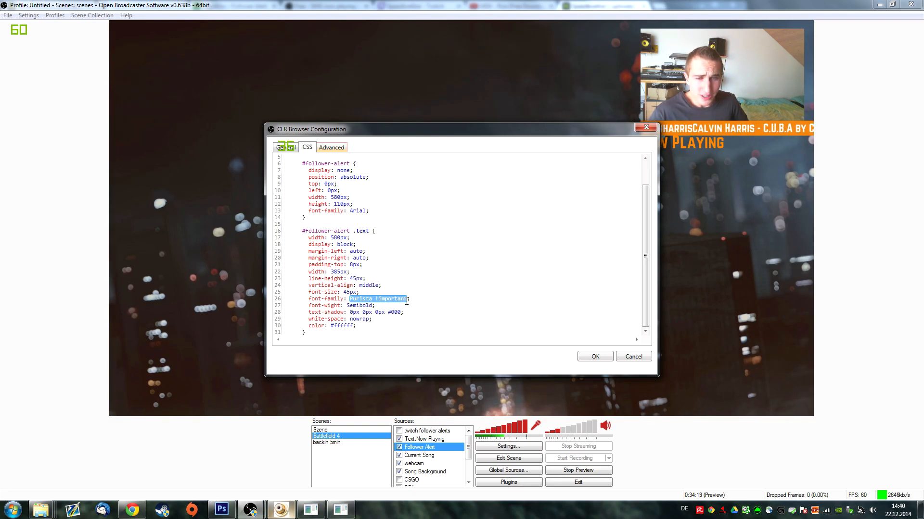
left_click(350, 299)
left_click(350, 300)
left_click_drag(350, 299, 398, 300)
left_click(374, 300)
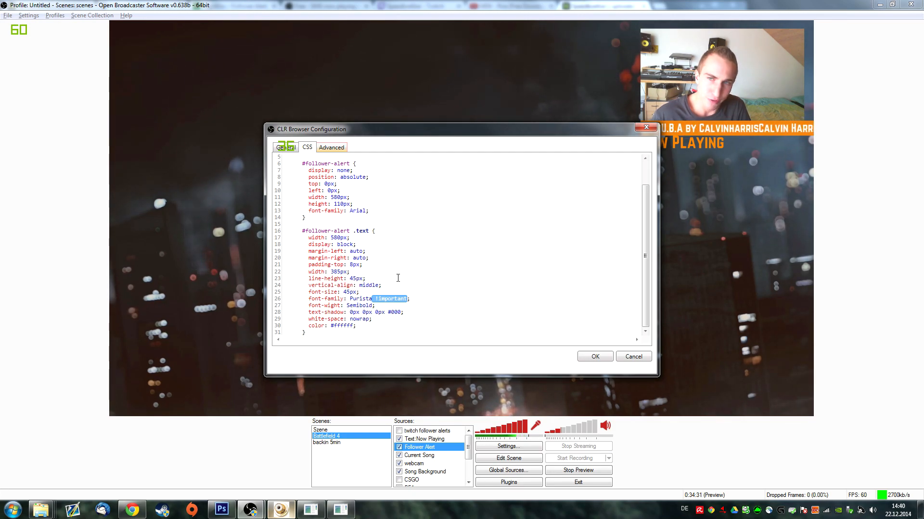
left_click_drag(348, 332, 381, 414)
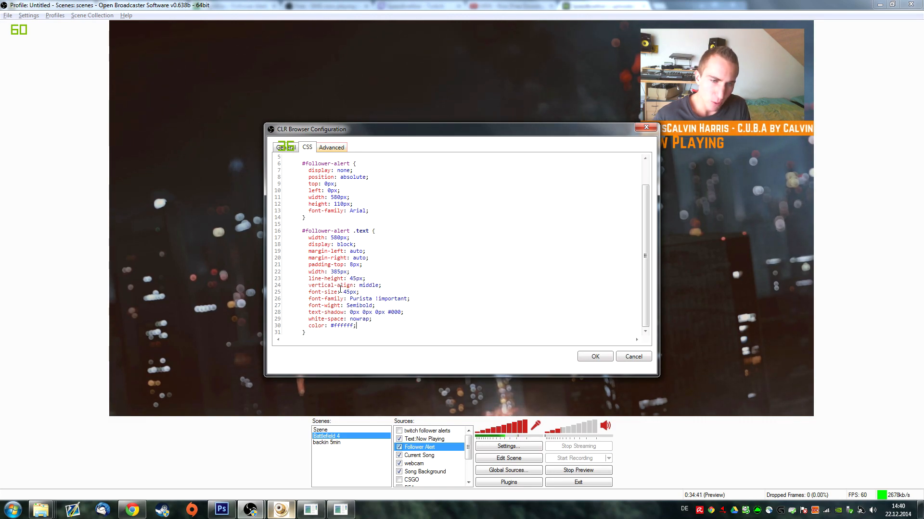
left_click_drag(358, 291, 371, 263)
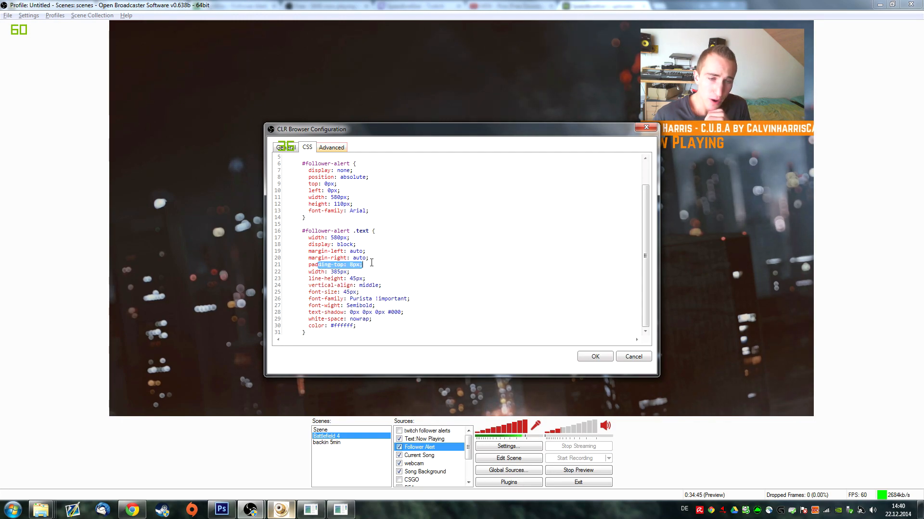
left_click(350, 265)
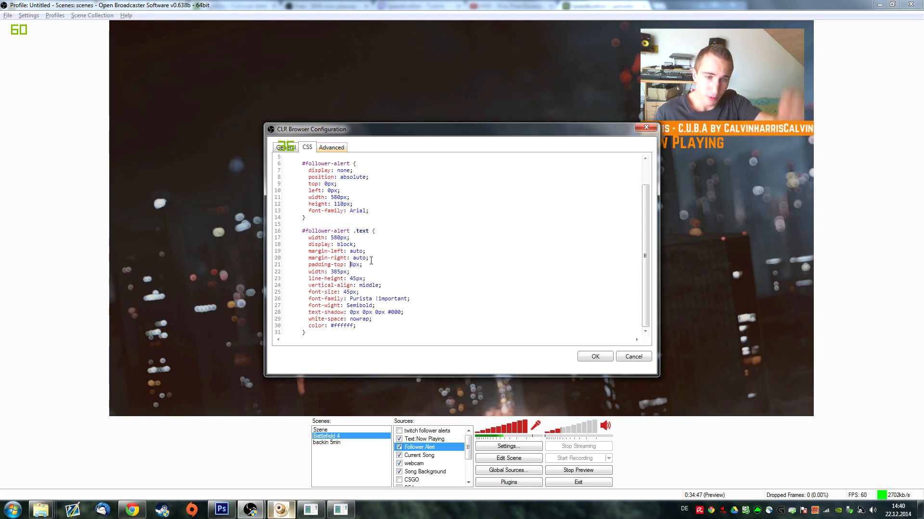
left_click(594, 357)
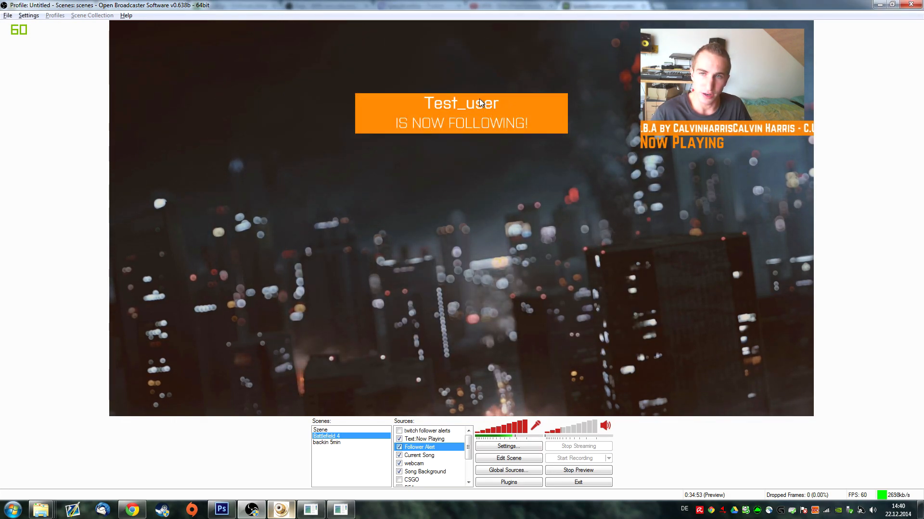
Clear the padding-top number in the Follower Alert source's #follower-alert .text CSS rule and apply the configuration.
right_click(427, 448)
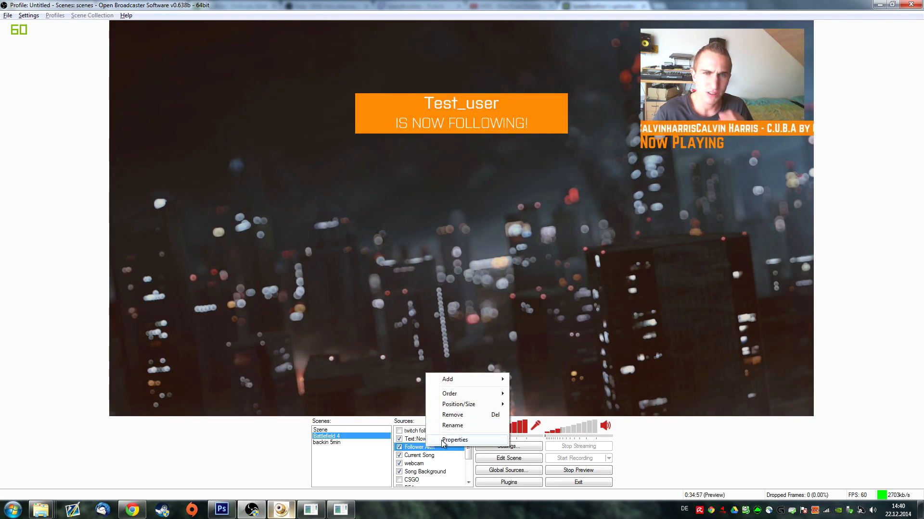
left_click(443, 442)
left_click(313, 149)
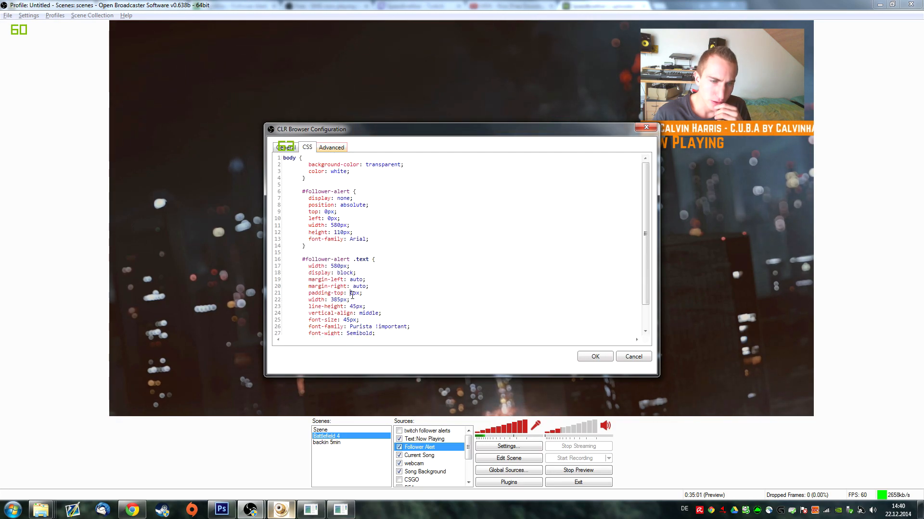
scroll(352, 295, "down", 1)
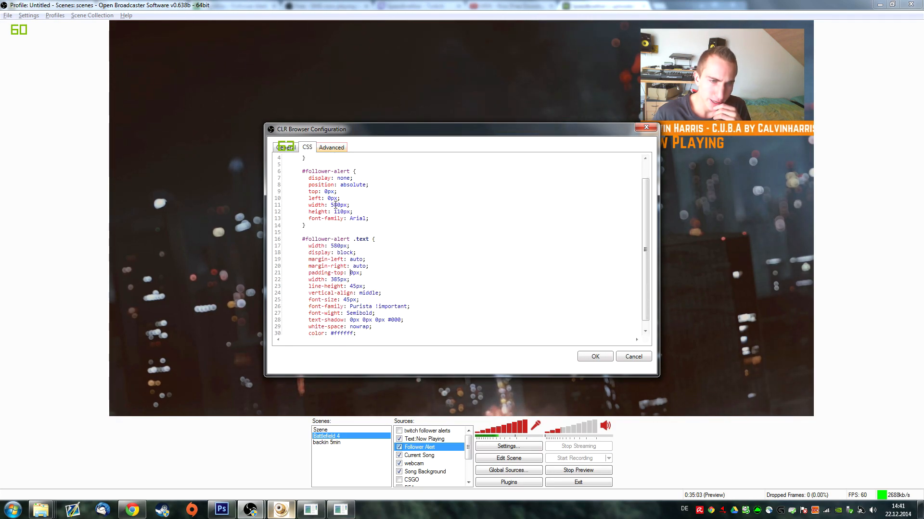
scroll(357, 249, "down", 1)
left_click(353, 265)
key("BackSpace")
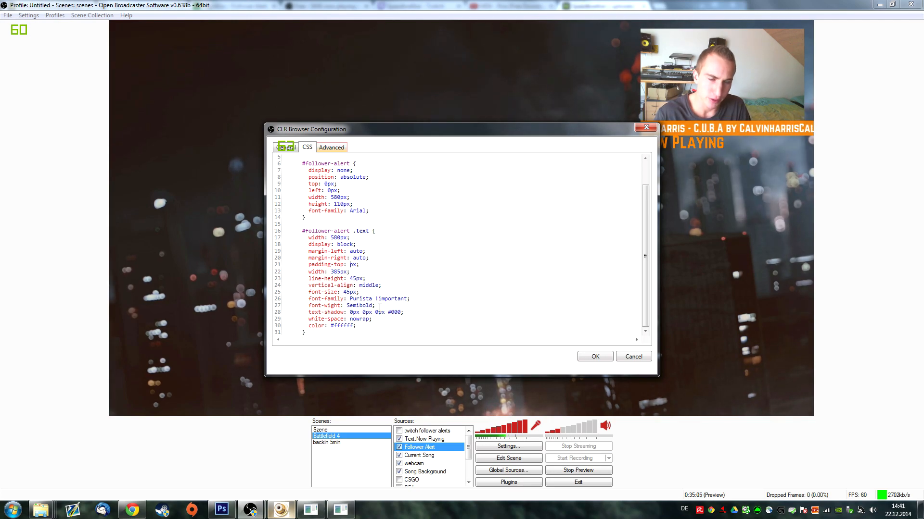
left_click(595, 357)
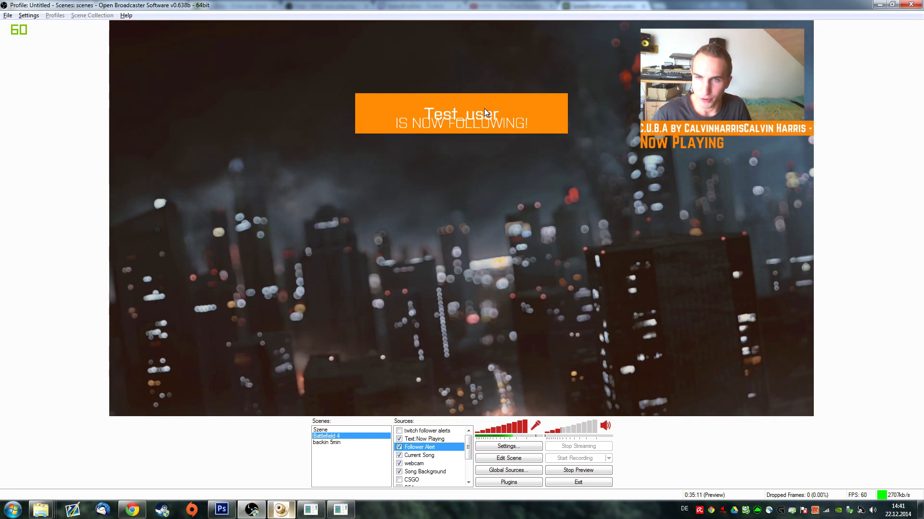
Set padding-top to 8px in the #follower-alert .text CSS rule of the Follower Alert source and apply the configuration.
right_click(423, 447)
left_click(435, 441)
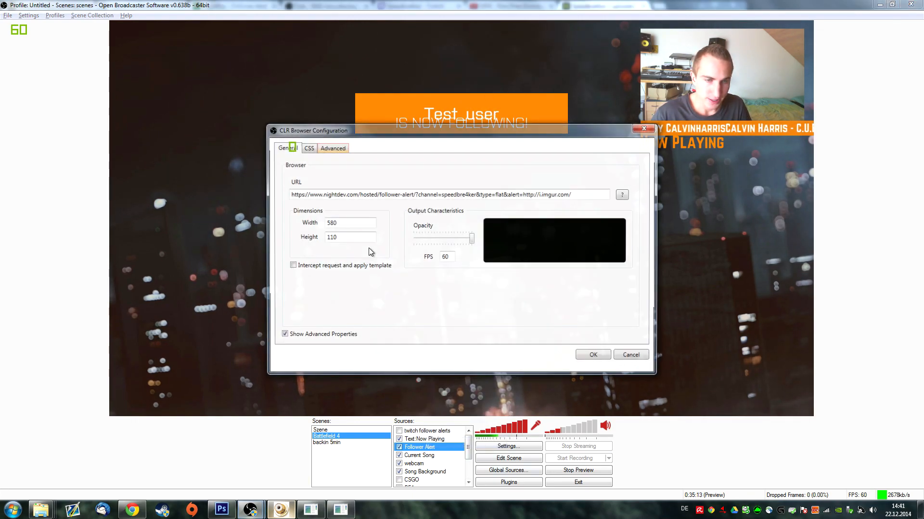
left_click(309, 148)
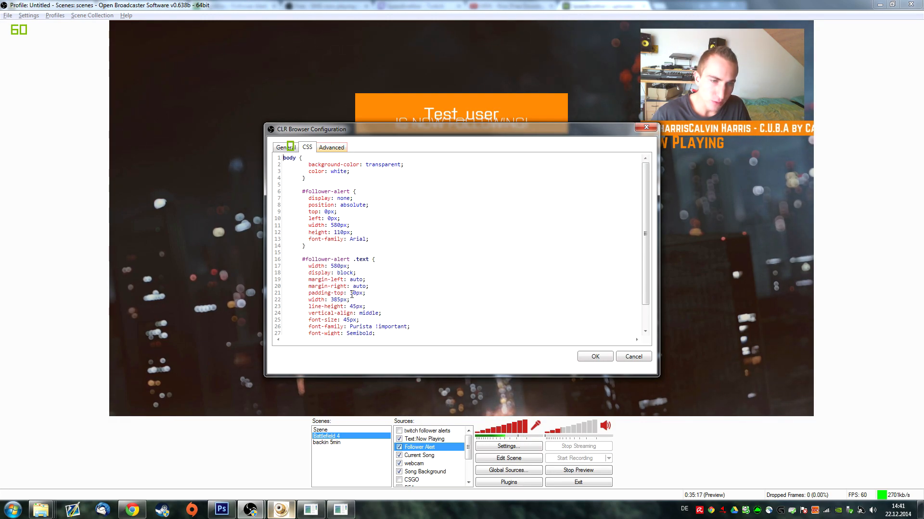
key("Delete")
key("Delete")
type("8")
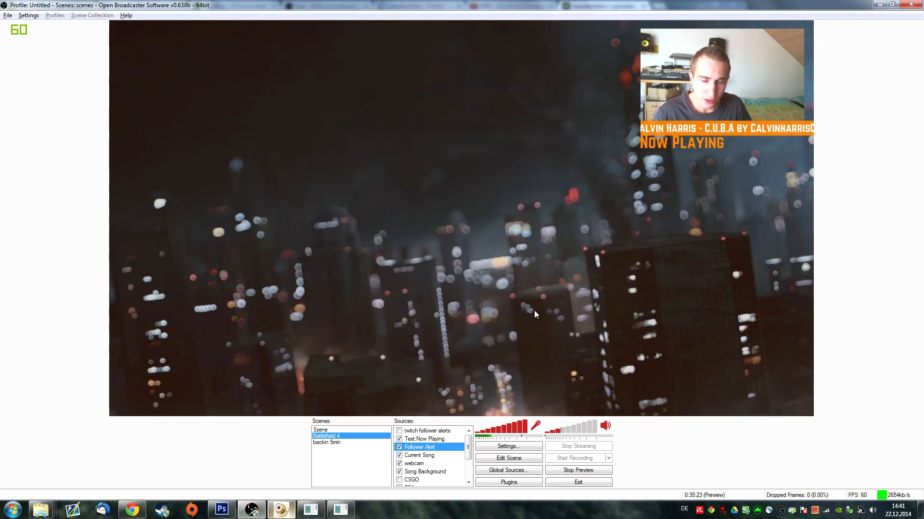
left_click(398, 439)
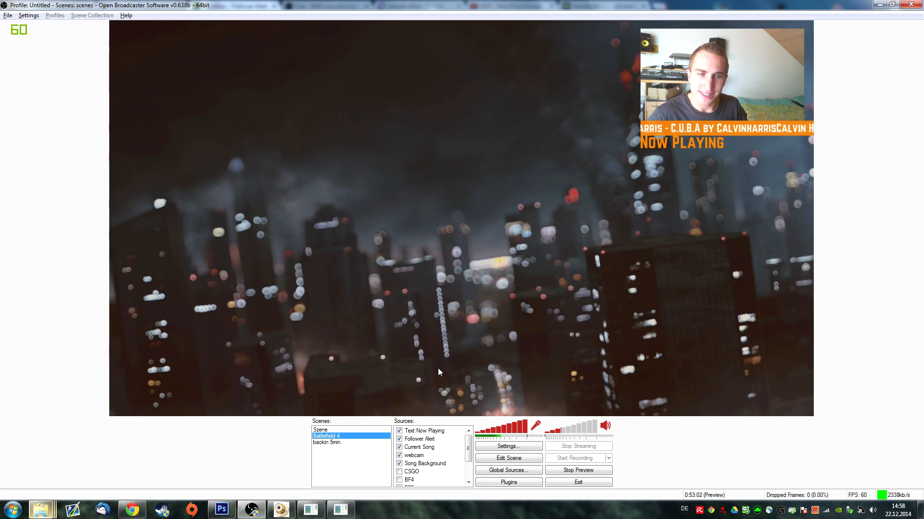
right_click(417, 171)
mouse_move(474, 217)
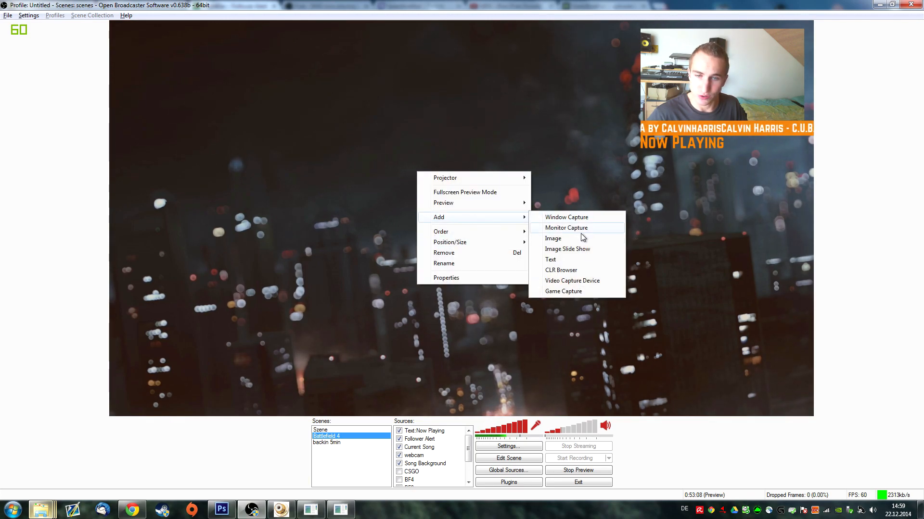
left_click(566, 125)
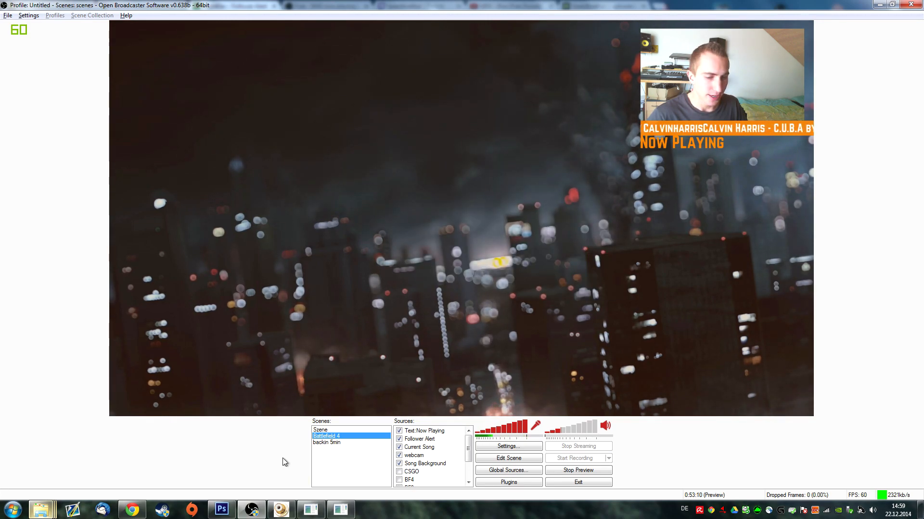
Switch to the YouTube Assets folder in Windows Explorer, play test.mp4 to check the clip, and close the player.
left_click(48, 508)
left_click(63, 461)
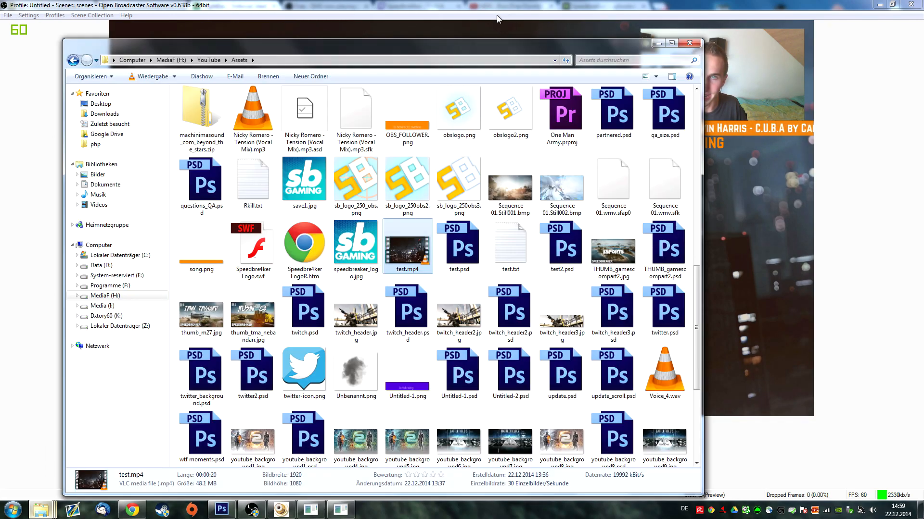
left_click_drag(486, 40, 538, 132)
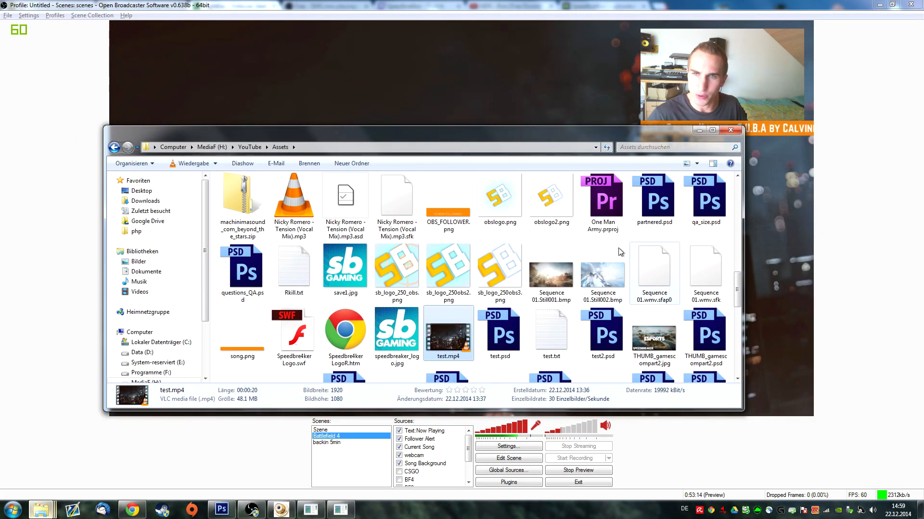
scroll(488, 306, "down", 5)
scroll(433, 317, "up", 5)
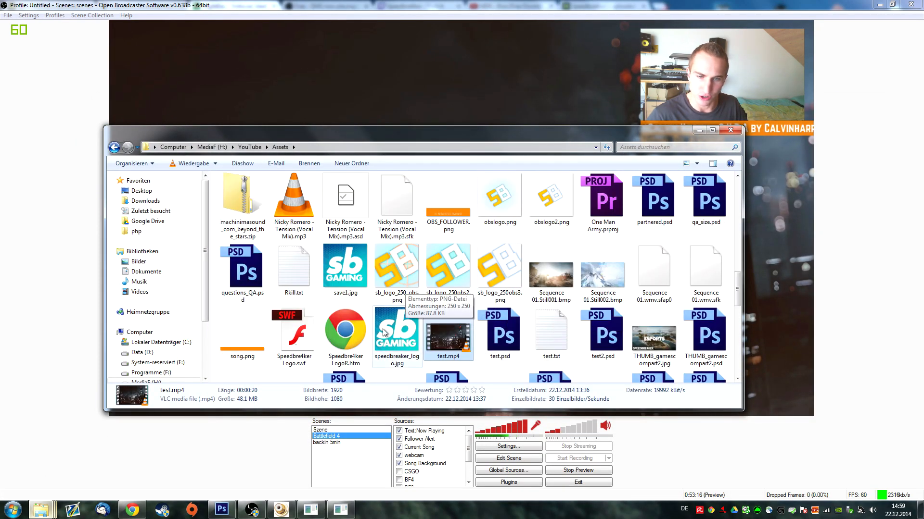
double_click(446, 327)
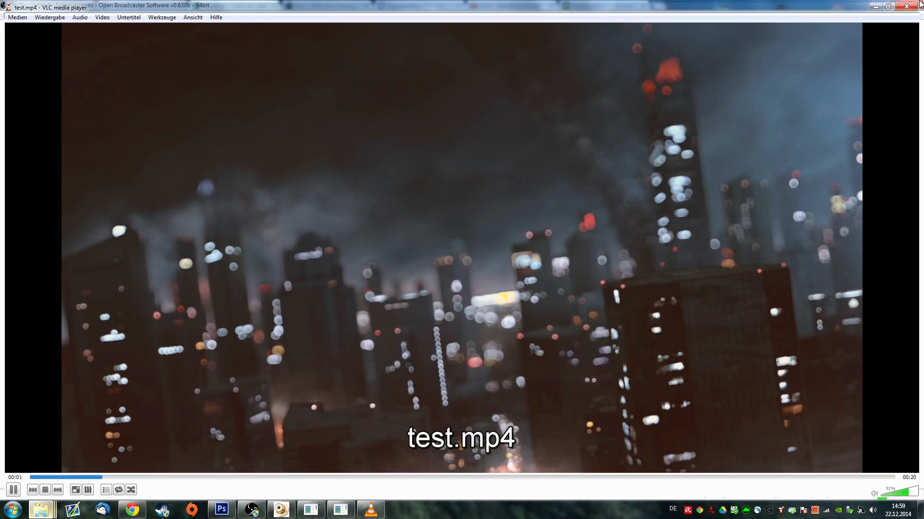
key("alt+F4")
Create a text document named test1.txt in the Assets folder and open it in Notepad++.
right_click(579, 237)
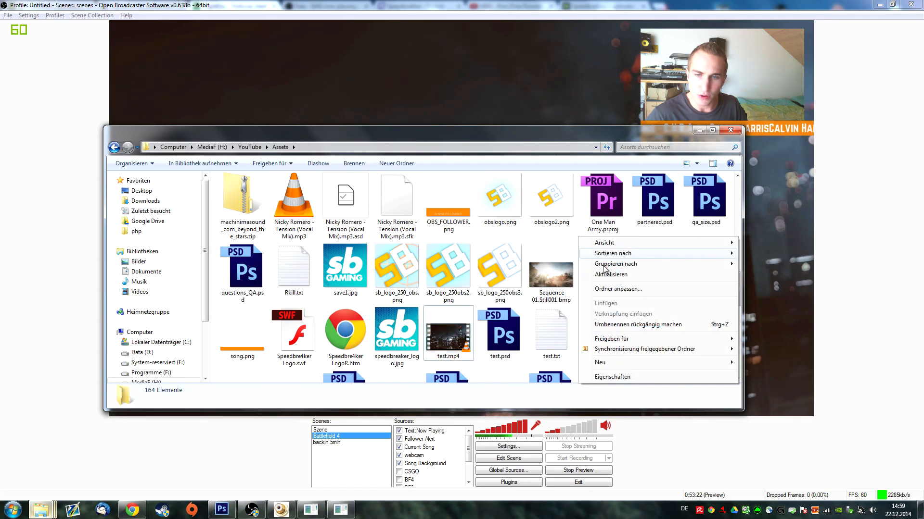
mouse_move(628, 360)
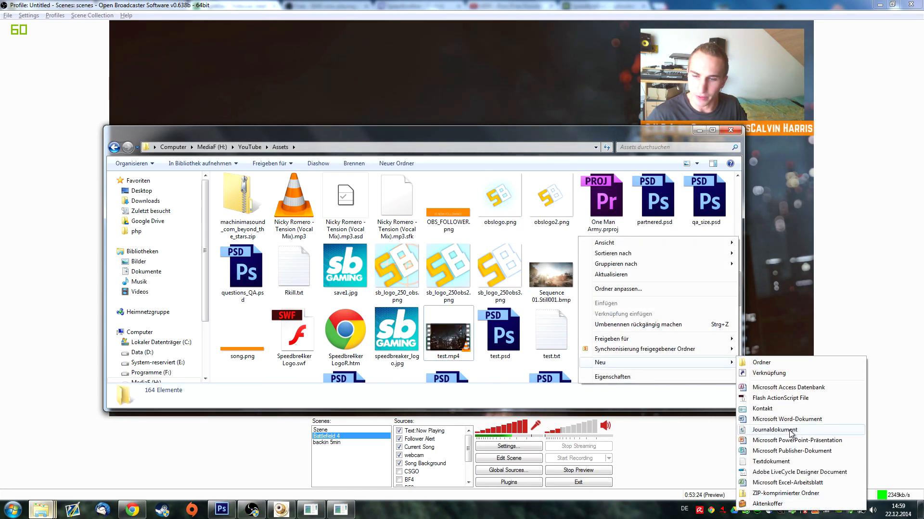
left_click(771, 461)
type("t")
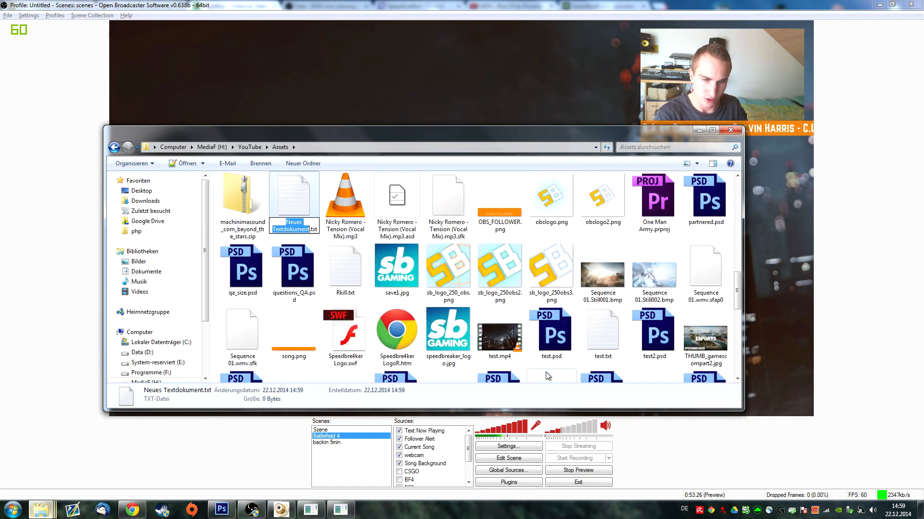
type("est1")
key("Return")
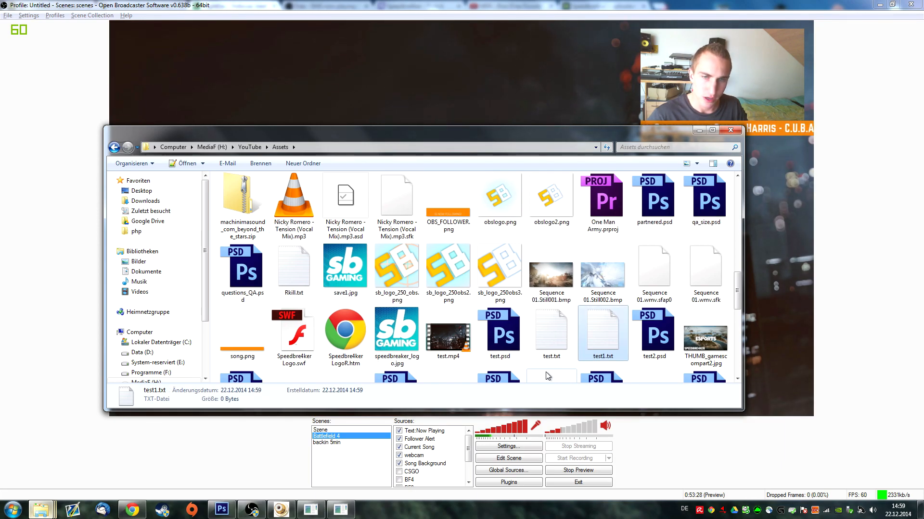
key("Return")
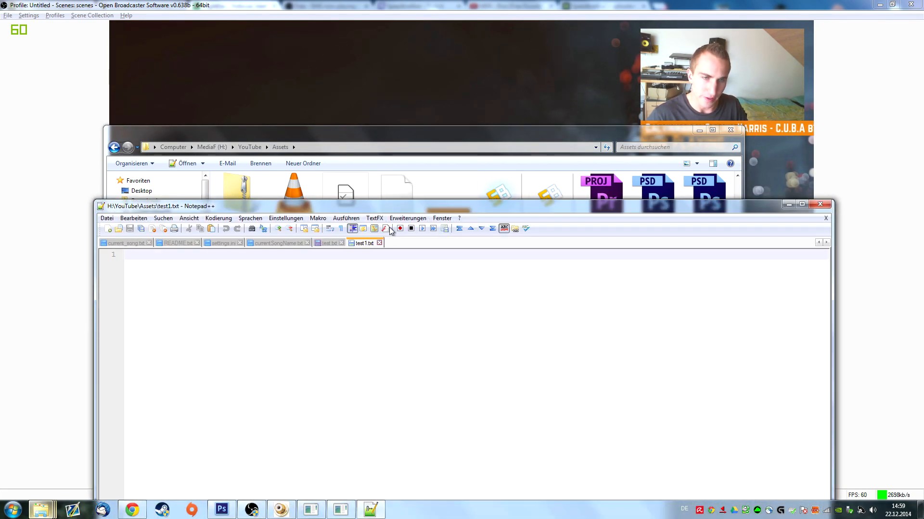
Copy the entire looping, autoplaying HTML video snippet from test.txt into the empty test1.txt.
left_click(328, 243)
key("ctrl+a")
key("ctrl+c")
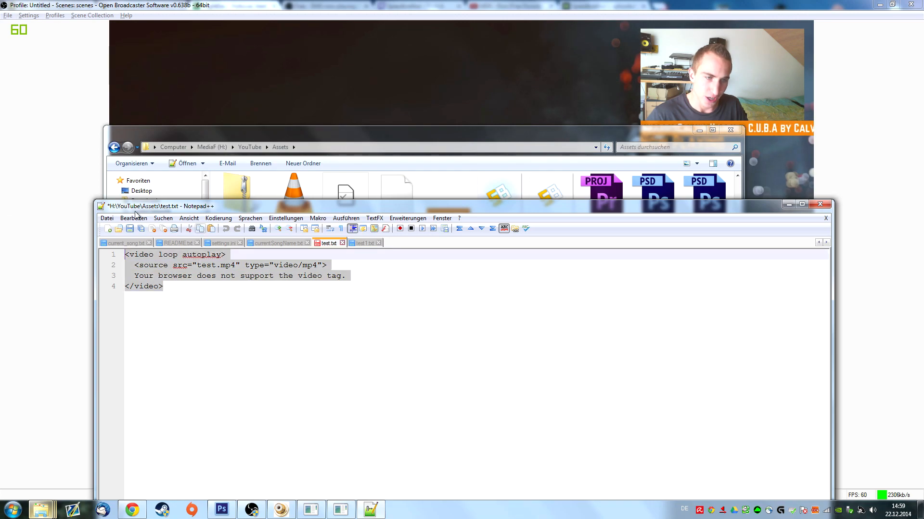
left_click(369, 243)
key("ctrl+v")
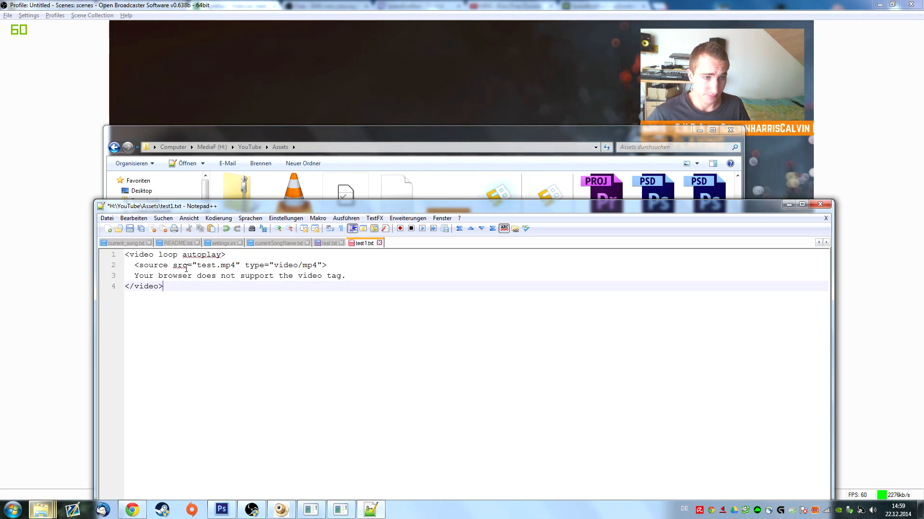
Save the document in the Assets folder as test1.html with the file type All types (*.*).
left_click(108, 219)
left_click(216, 185)
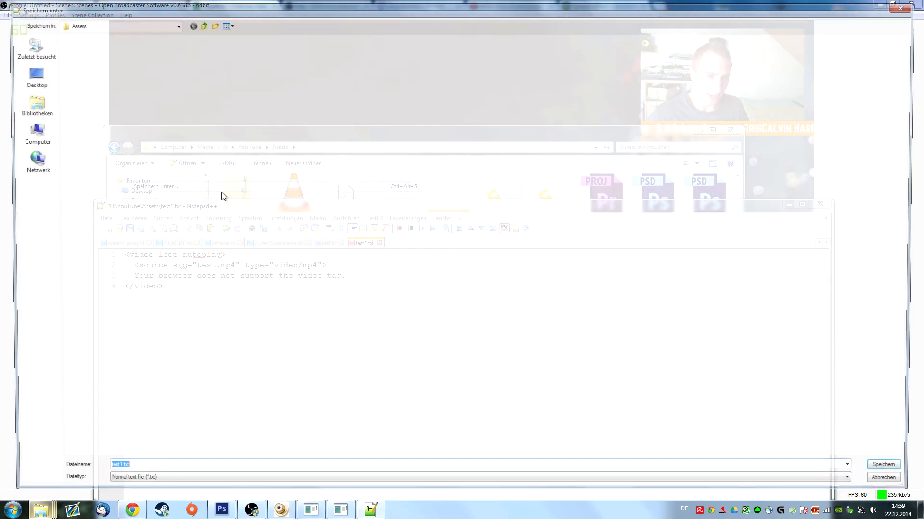
key("BackSpace")
key("BackSpace")
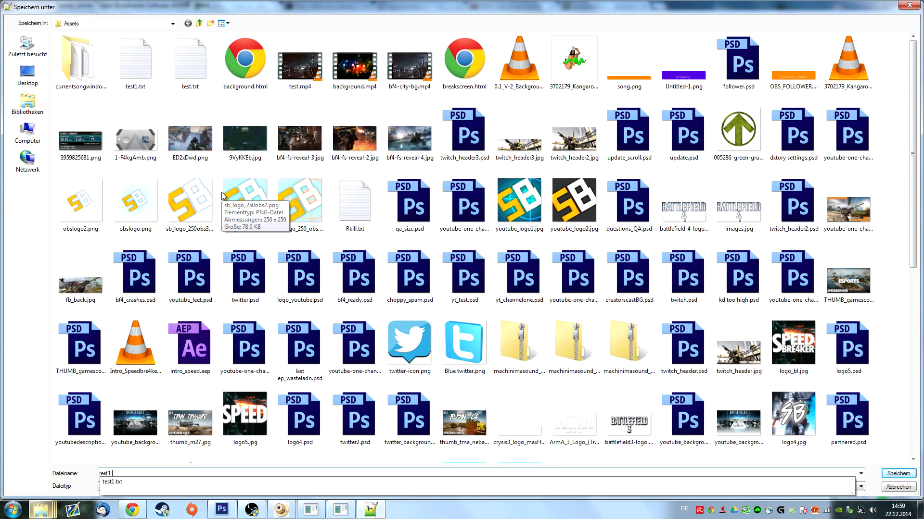
left_click(215, 487)
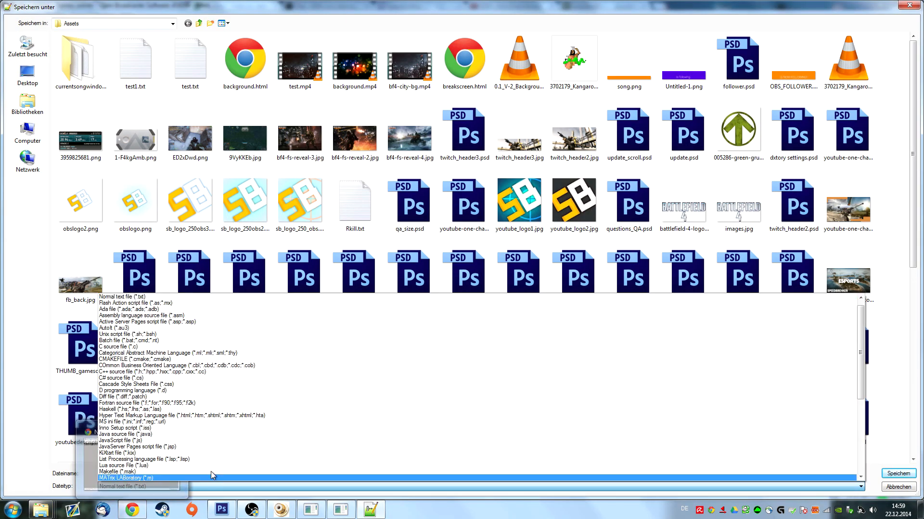
scroll(152, 323, "up", 1)
left_click(126, 297)
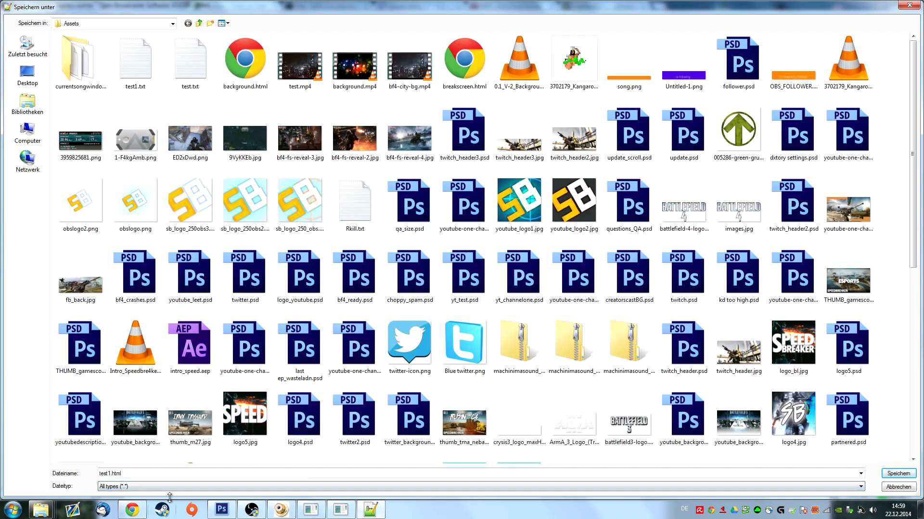
left_click(900, 474)
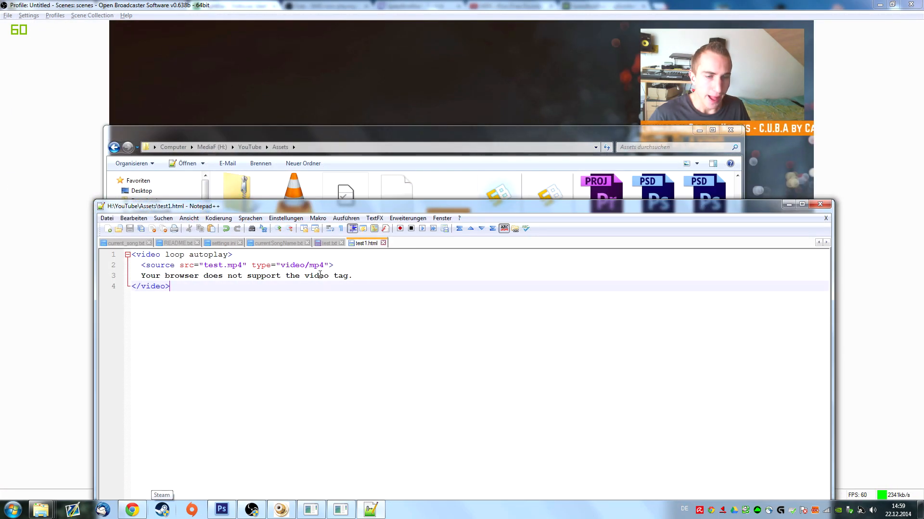
Compare the src file name and video/mp4 type in test1.html with the test.mp4 file in the Assets folder.
left_click_drag(307, 208, 497, 255)
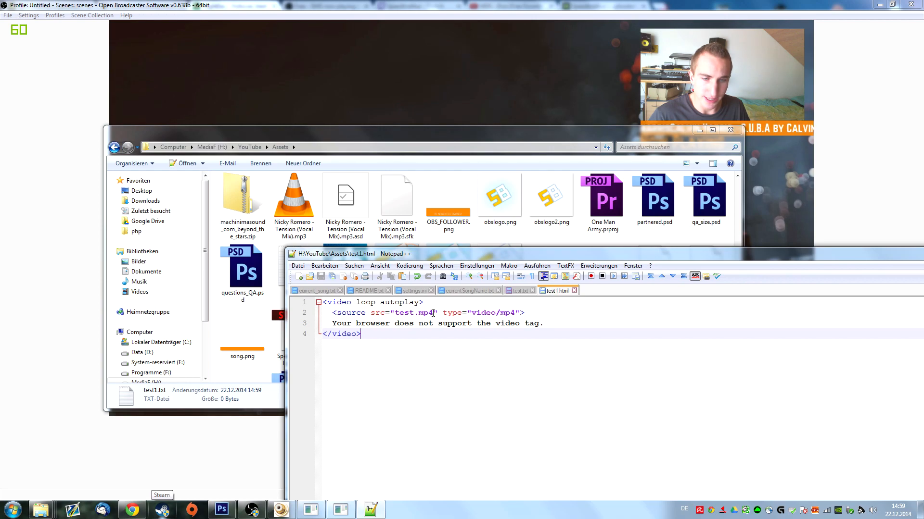
left_click(468, 237)
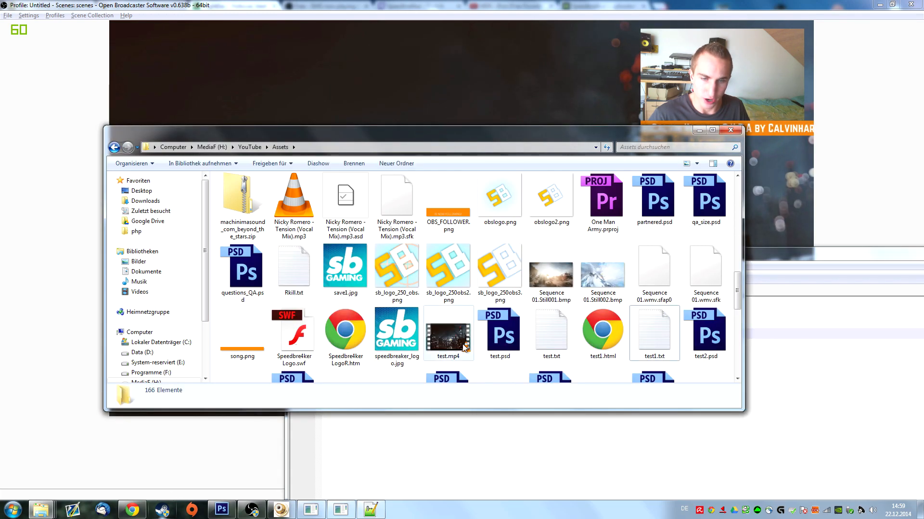
left_click(454, 358)
key("alt+Tab")
left_click_drag(433, 313, 394, 312)
key("alt+Tab")
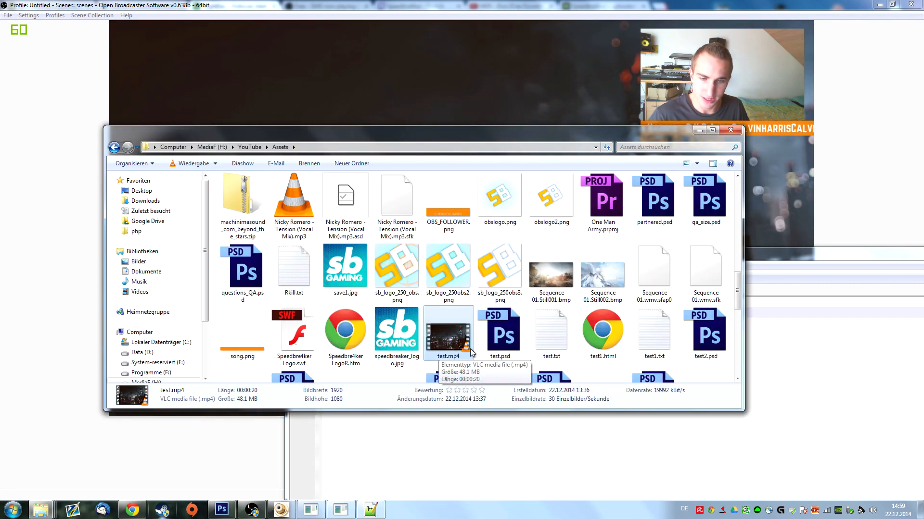
key("alt+Tab")
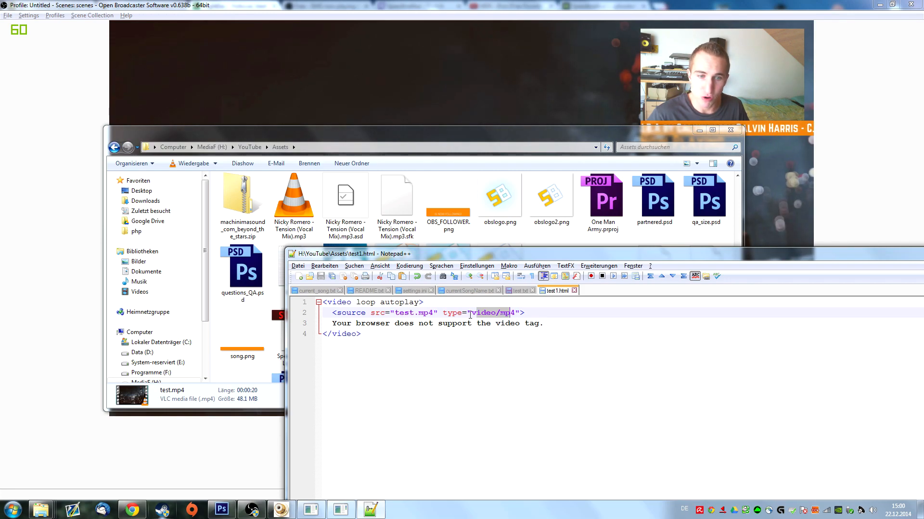
key("alt+Tab")
scroll(490, 317, "down", 3)
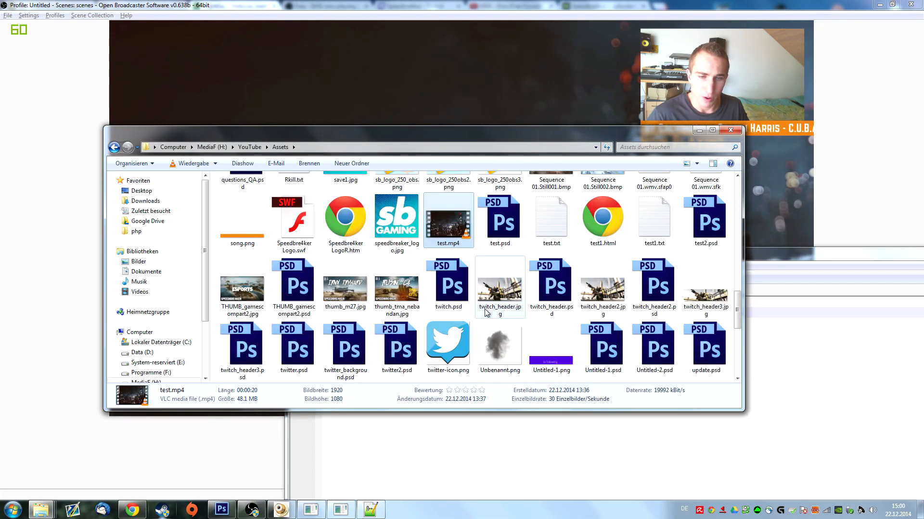
scroll(487, 313, "down", 3)
scroll(487, 313, "up", 5)
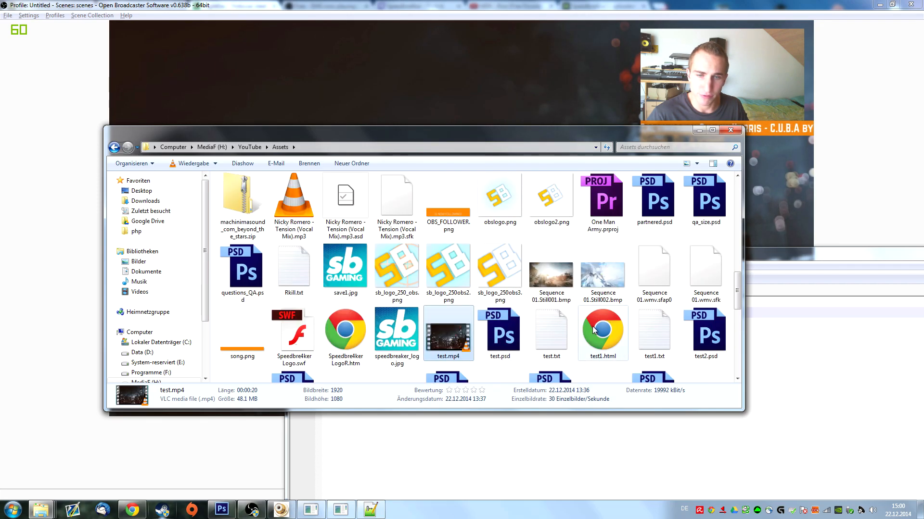
Examine the mp4 extension and the loop and autoplay attributes of the video tag in test1.html.
key("alt+Tab")
left_click(547, 294)
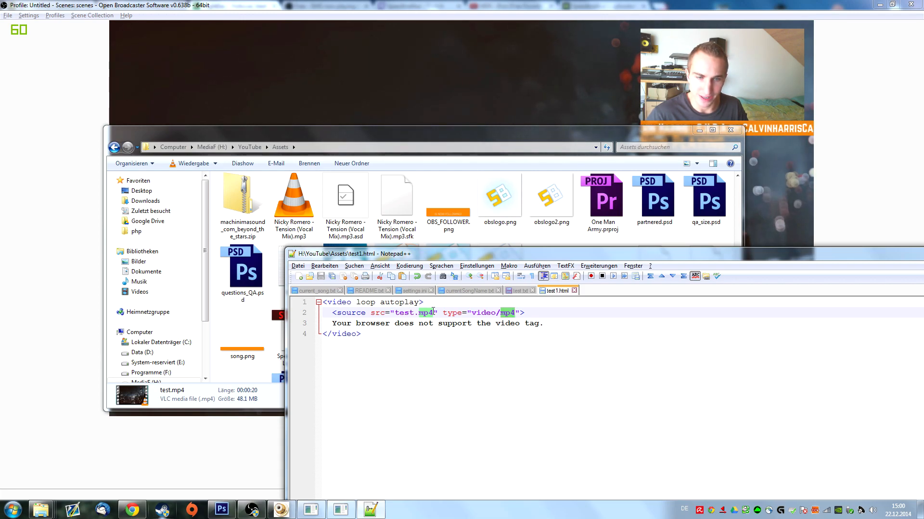
double_click(364, 302)
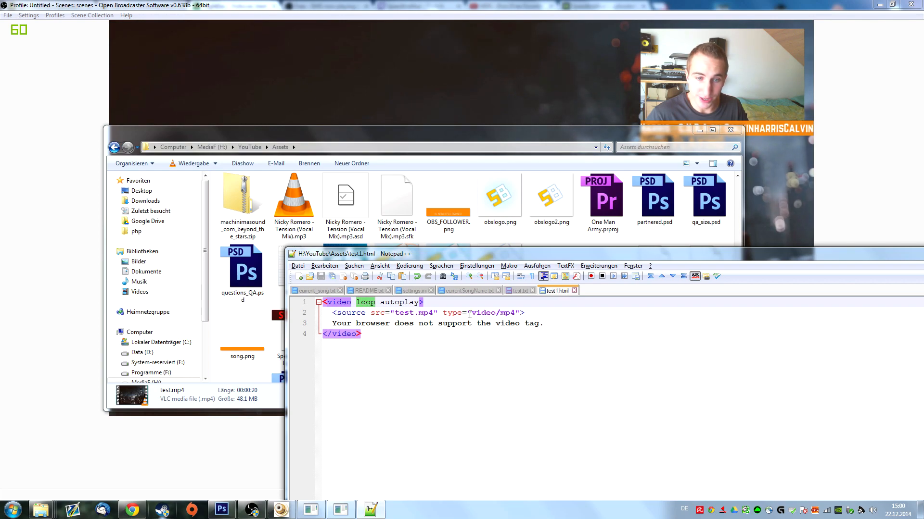
left_click(431, 313)
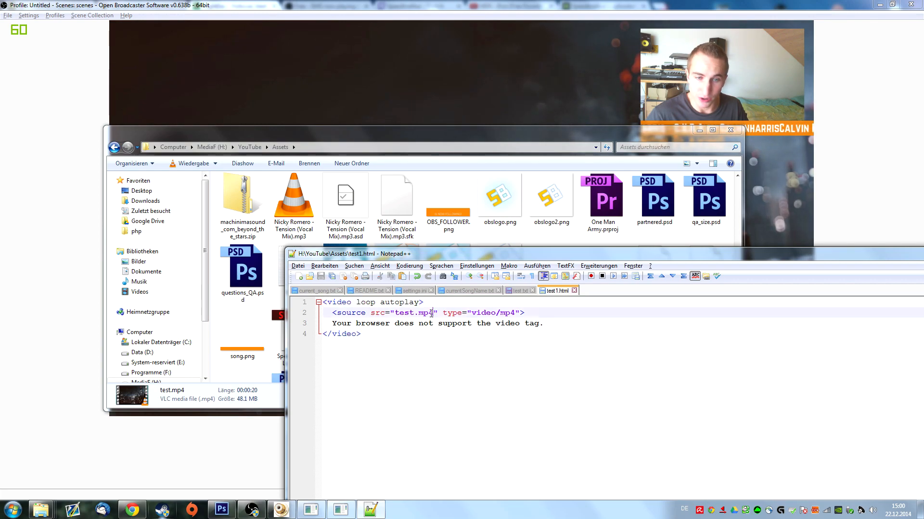
left_click(367, 302)
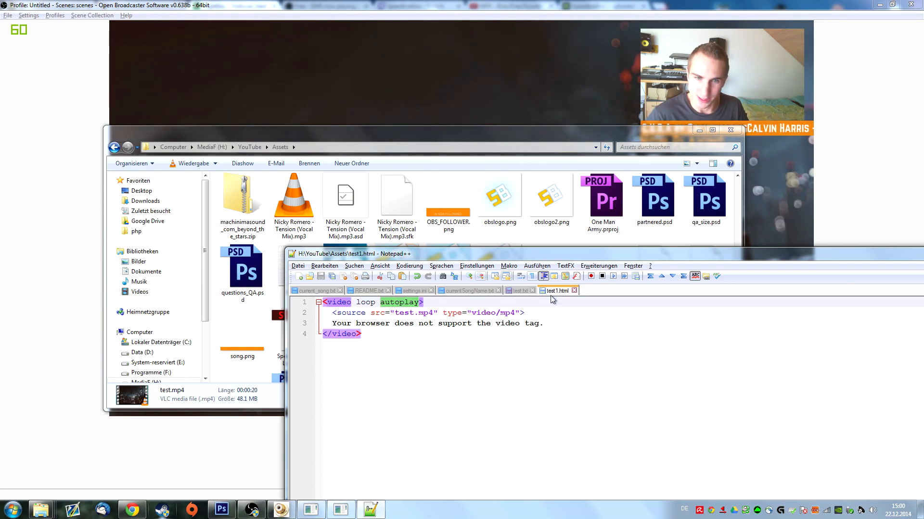
Open test1.html from the Assets folder in Chrome and check the video playback on the page.
left_click(495, 135)
key("alt+Tab")
key("alt+Tab")
key("Right")
key("Right")
key("Right")
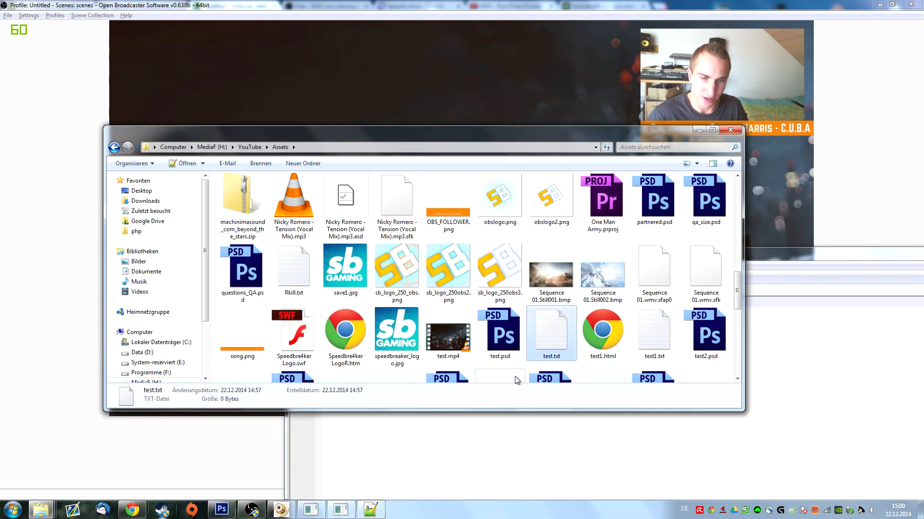
double_click(593, 322)
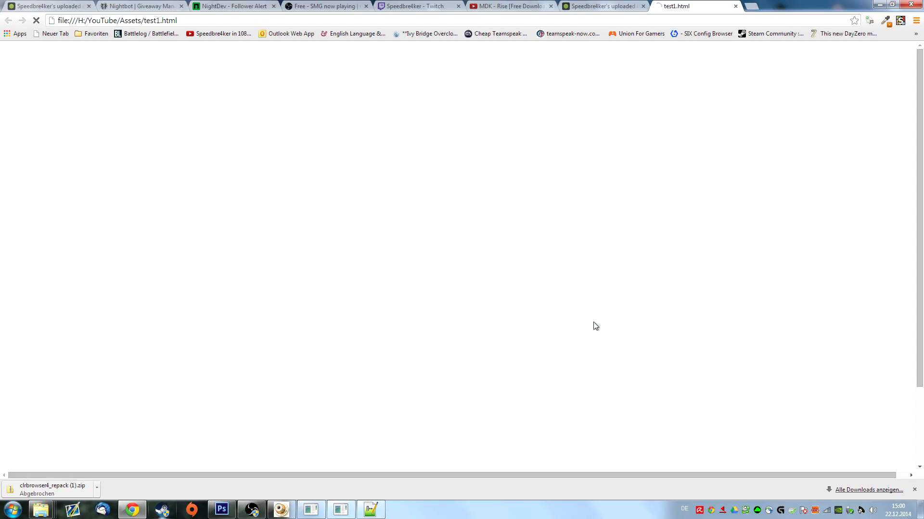
scroll(641, 313, "down", 2)
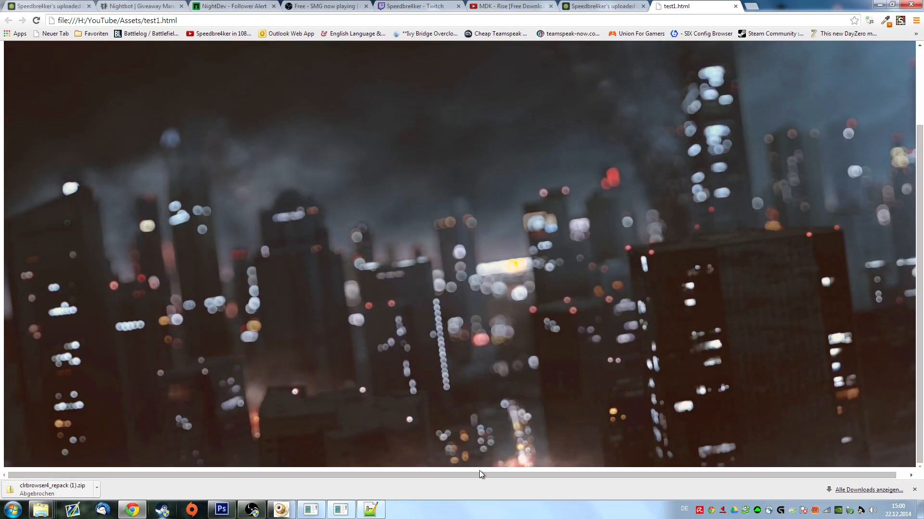
Check the full extent of the playing video, close the test1.html page in Chrome and switch to OBS.
scroll(717, 365, "up", 2)
scroll(404, 327, "down", 2)
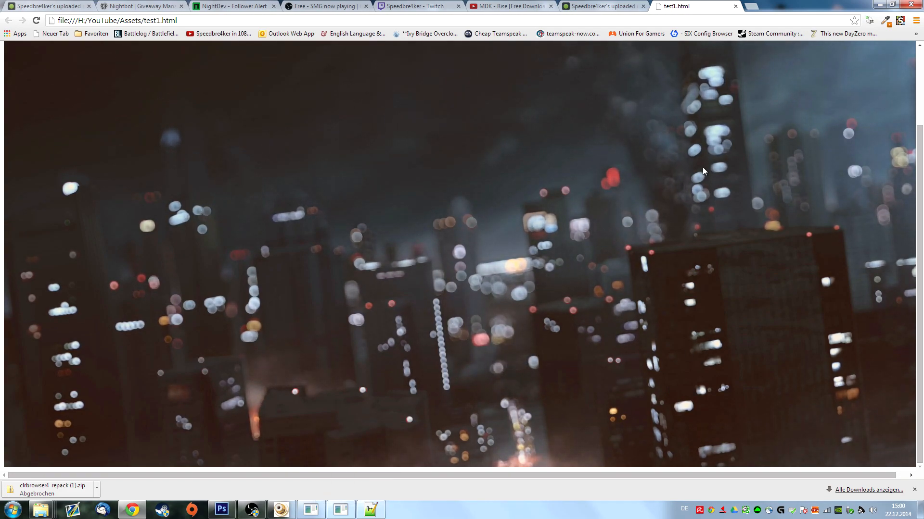
middle_click(709, 5)
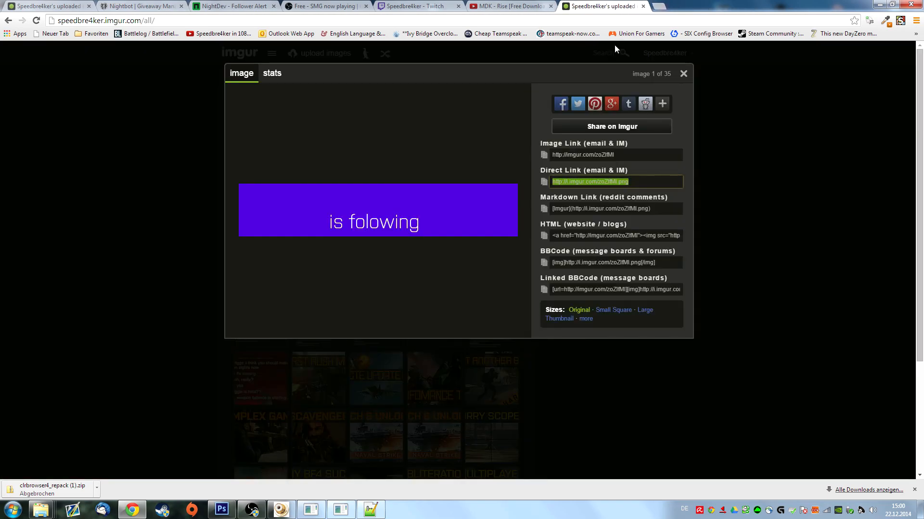
left_click(889, 3)
left_click(588, 50)
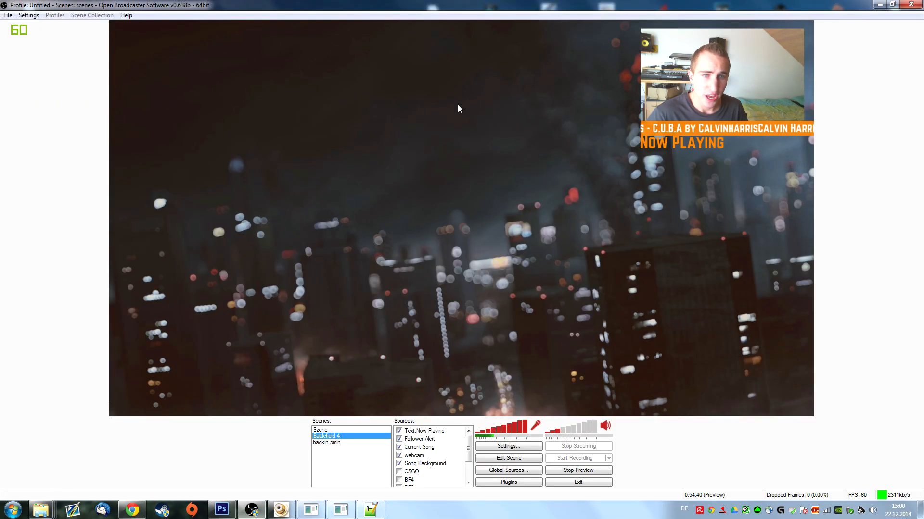
Add a CLR Browser source named test to the Battlefield 4 scene.
right_click(376, 212)
mouse_move(436, 262)
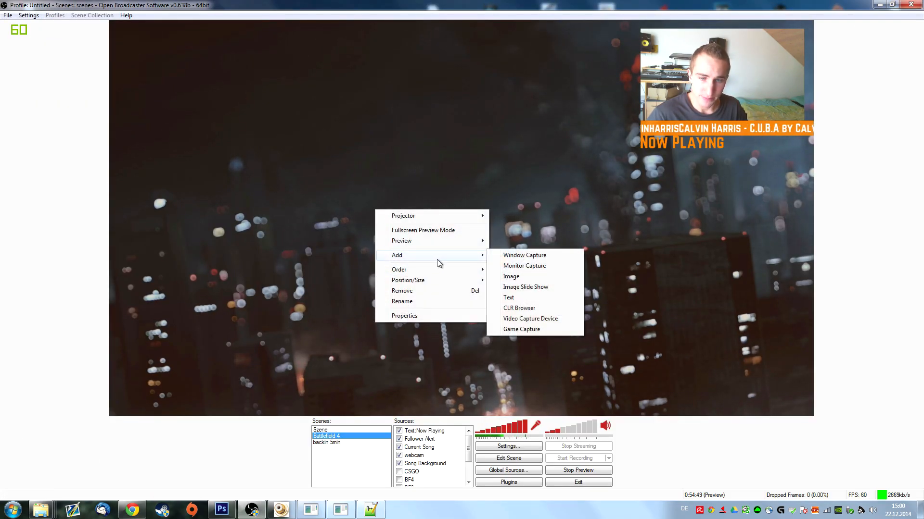
left_click(538, 310)
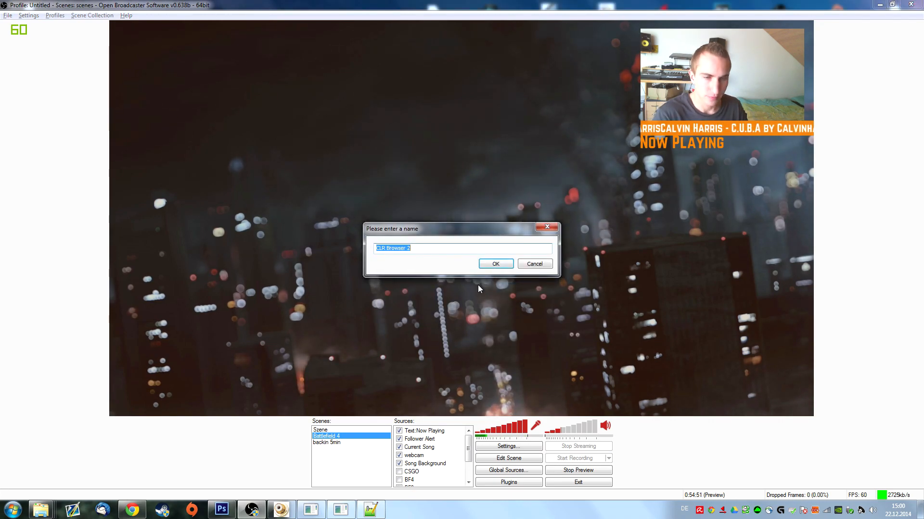
type("test")
key("Return")
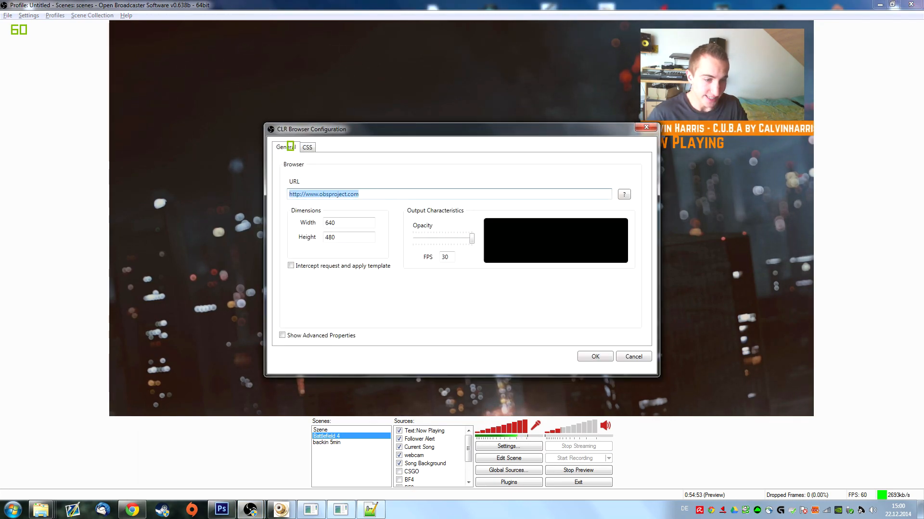
Copy the path H:\YouTube\Assets from the Assets folder and return to the CLR Browser configuration.
left_click(41, 510)
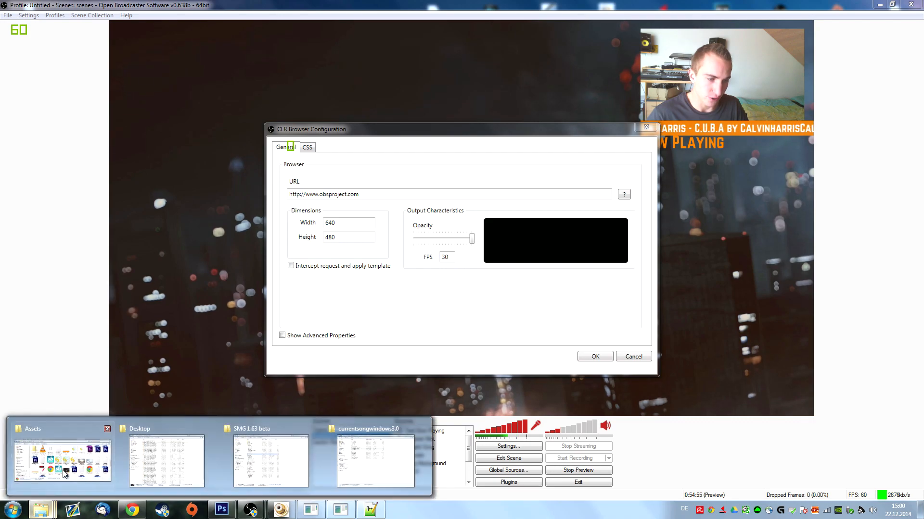
left_click(65, 474)
left_click(277, 147)
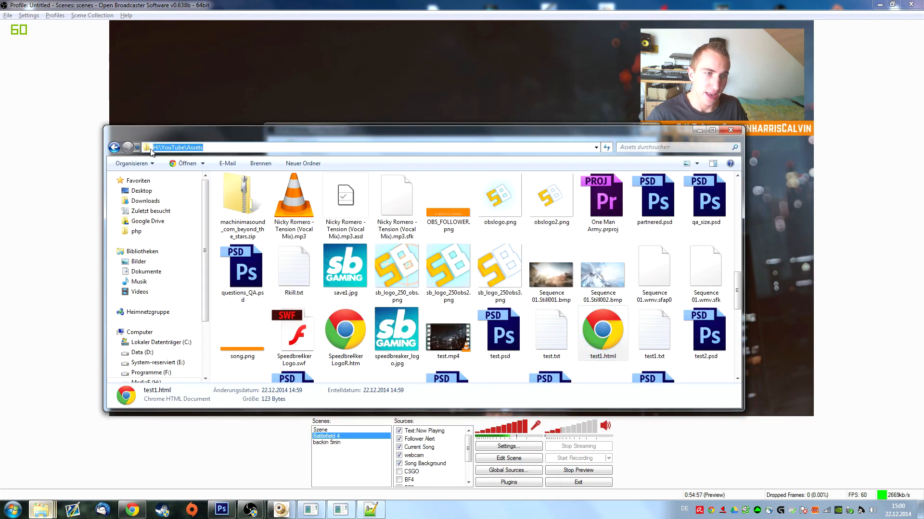
left_click(230, 147)
key("alt+Tab")
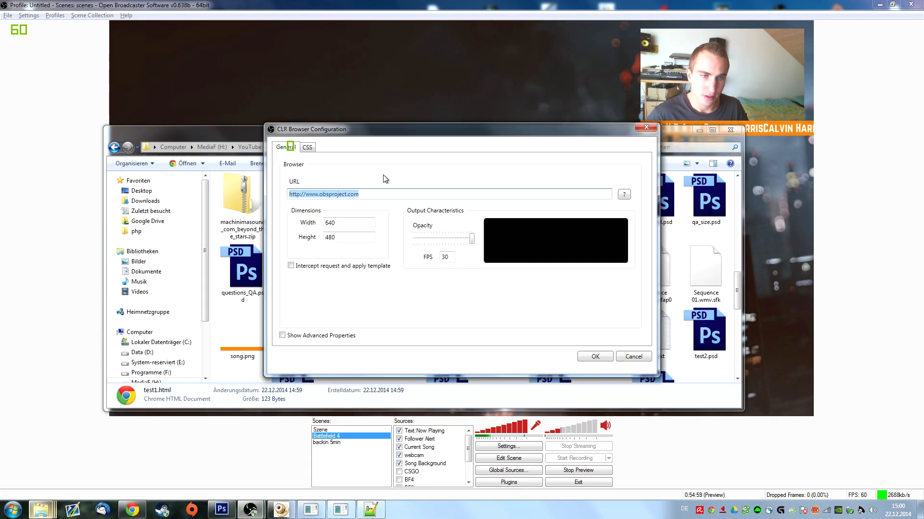
Configure the test source with the URL H:\YouTube\Assets\test1.html, width 1920, height 1080 and 60 FPS.
key("alt+Tab")
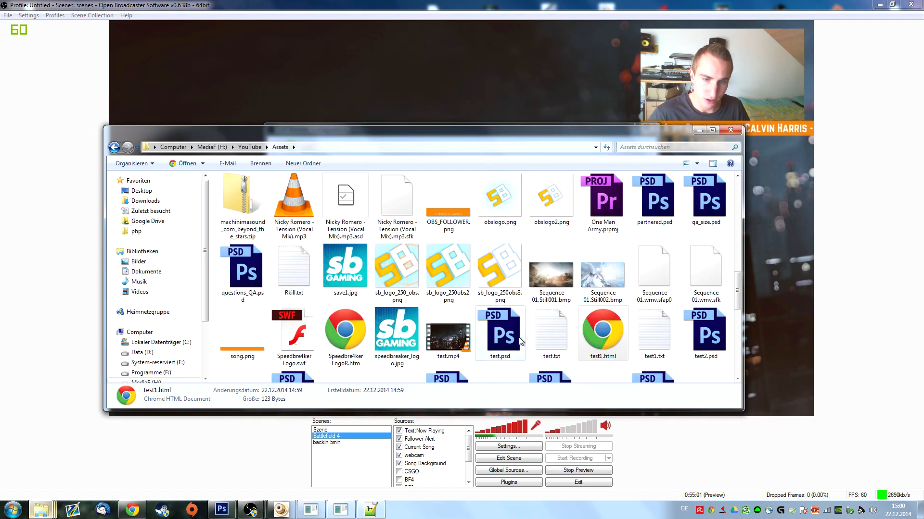
left_click(506, 353)
left_click(609, 358)
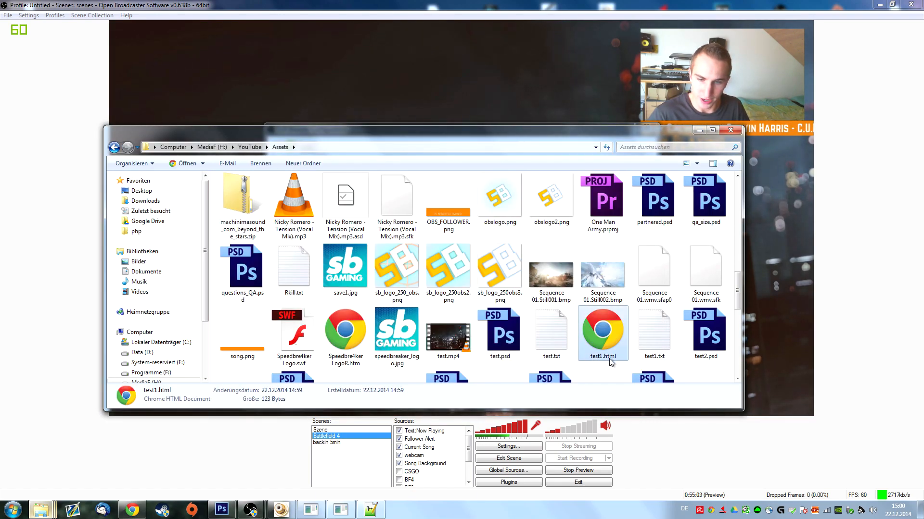
key("alt+Tab")
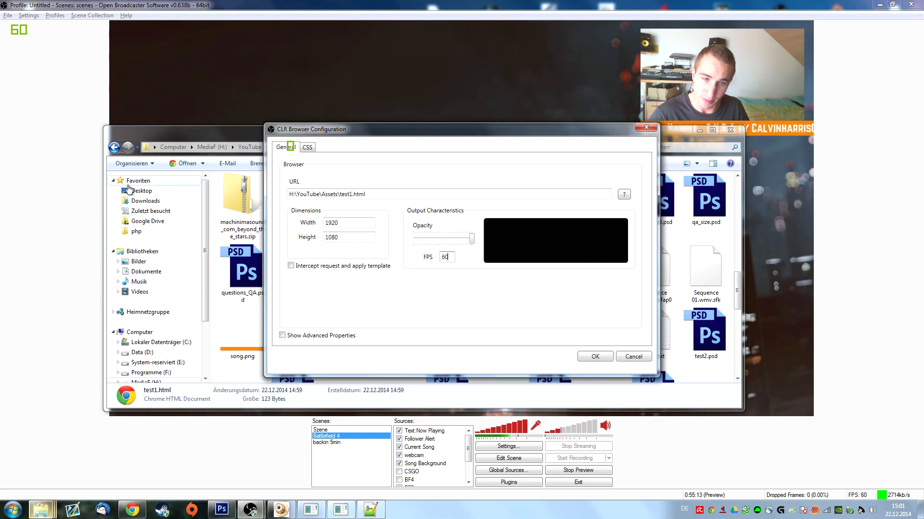
left_click(595, 356)
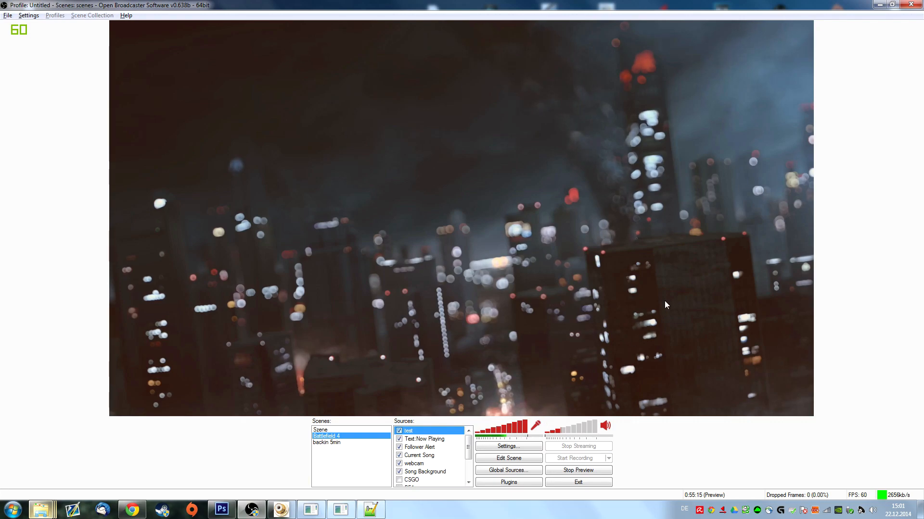
Turn on scene editing, try to move the test source in the preview, and delete that source from the scene.
left_click(514, 461)
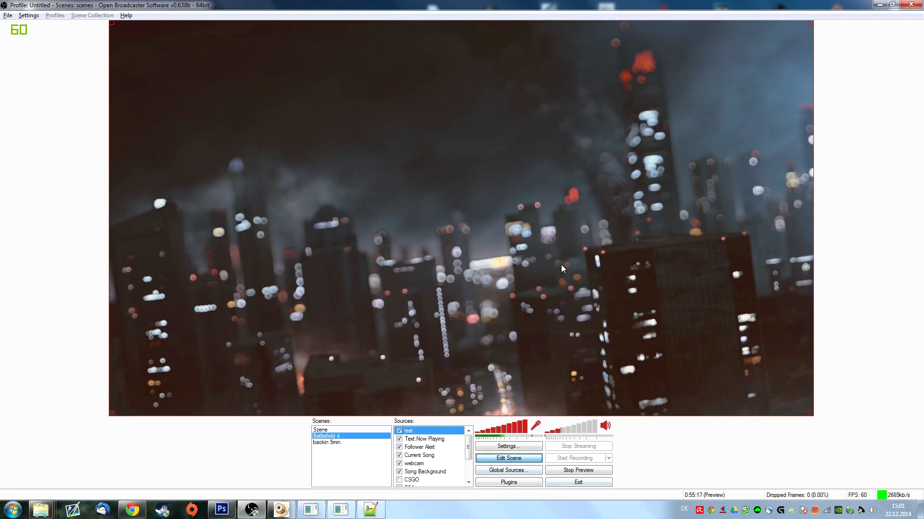
mouse_move(564, 307)
left_mouse_down()
mouse_move(577, 327)
mouse_move(569, 324)
left_mouse_up()
left_click_drag(500, 369, 501, 350)
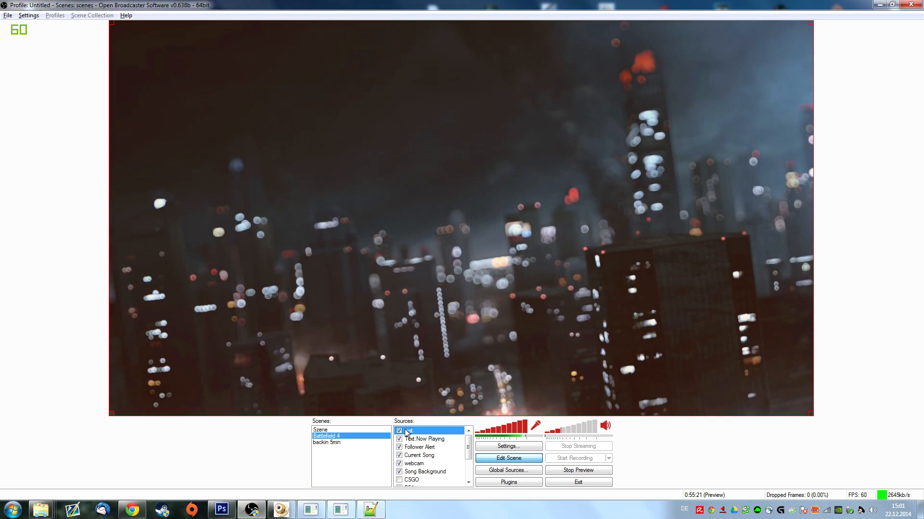
key("Delete")
key("Return")
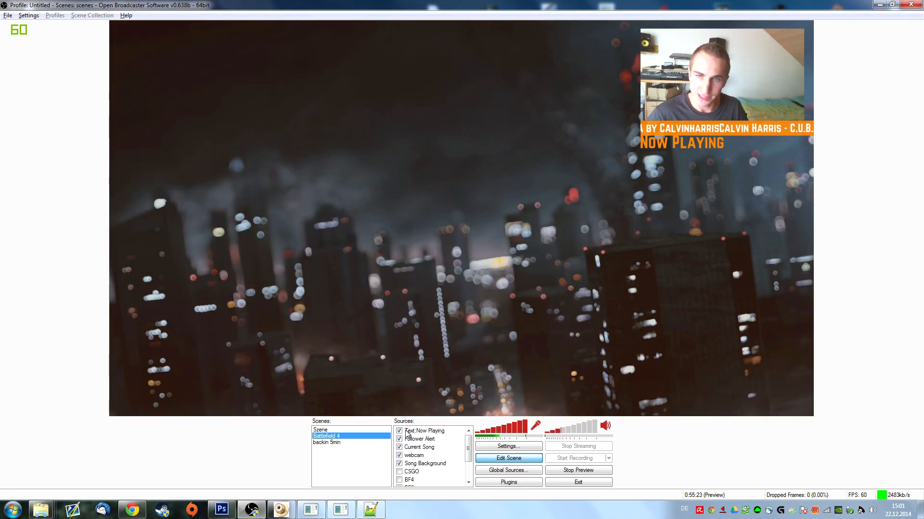
Review the lower sources of the Battlefield 4 scene, and preview the backin 5min scene before returning to Battlefield 4.
left_click_drag(470, 456, 469, 475)
left_click(399, 472)
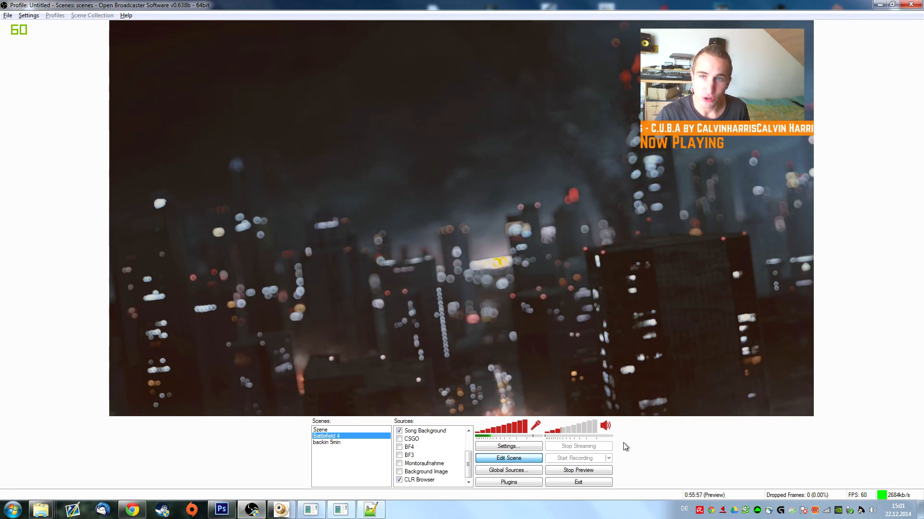
key("F3")
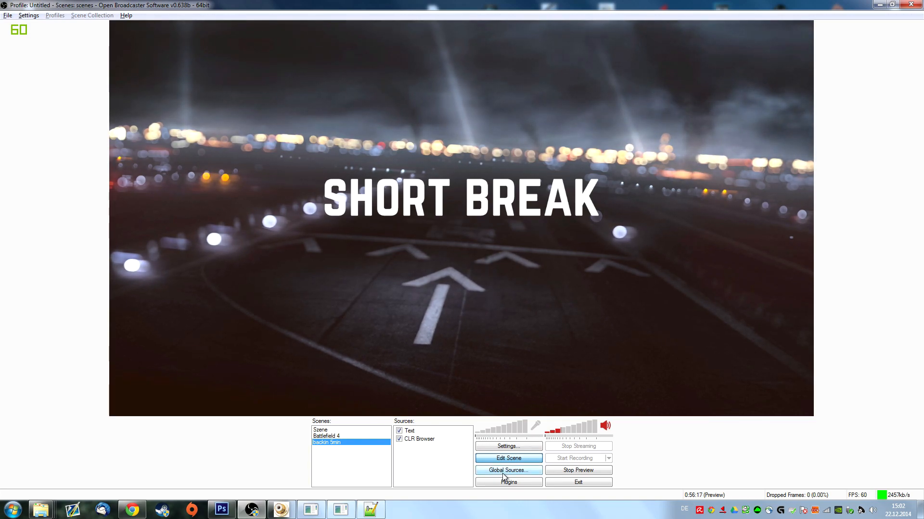
left_click(332, 437)
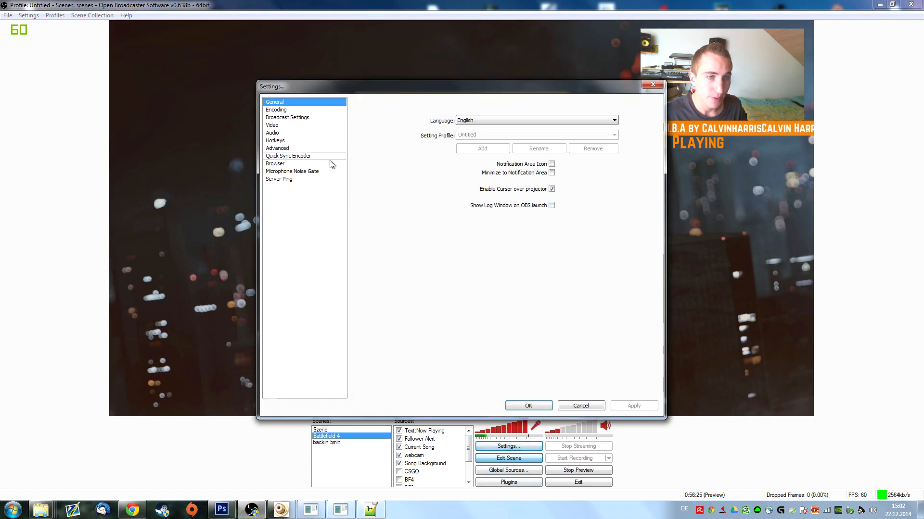
Check the Mute/Unmute Mic assignment in the Hotkeys settings and close the settings.
left_click(286, 148)
left_click(274, 140)
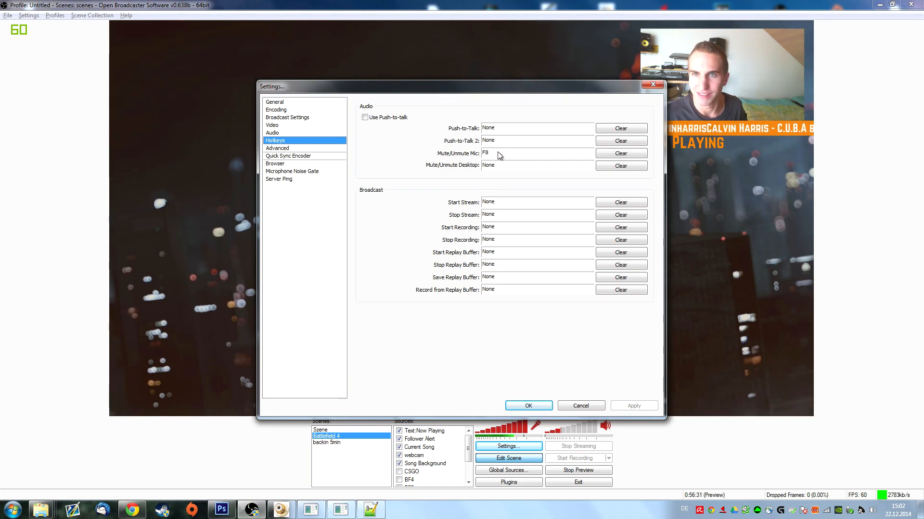
left_click(662, 90)
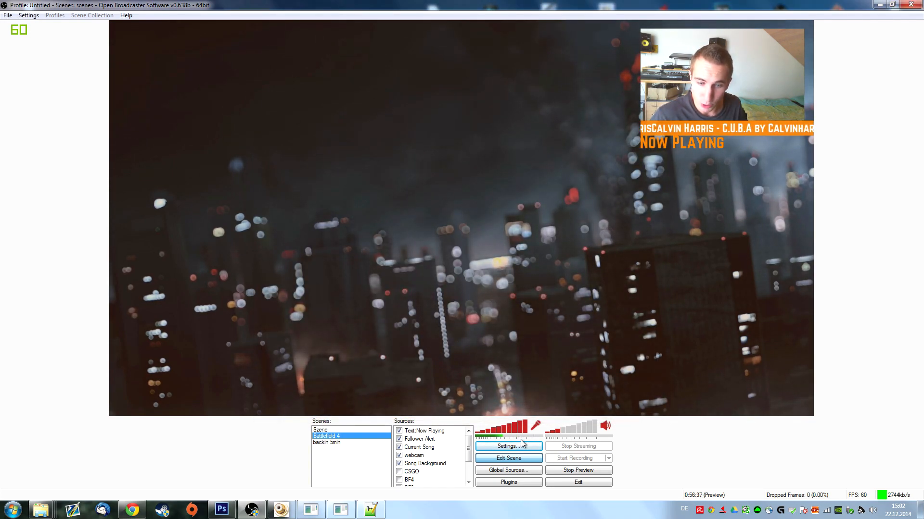
View the hotkey setting of the backin 5min scene, and test switching to that scene and back to Battlefield 4.
right_click(327, 443)
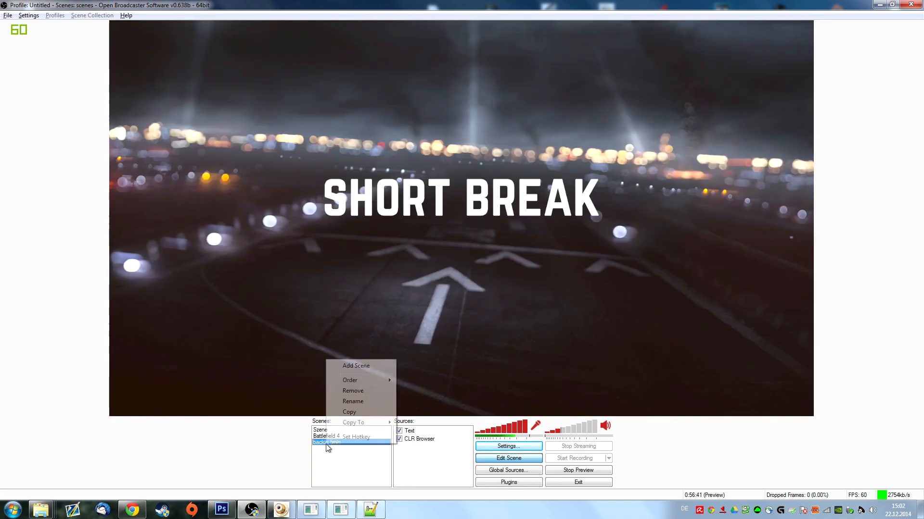
left_click(363, 435)
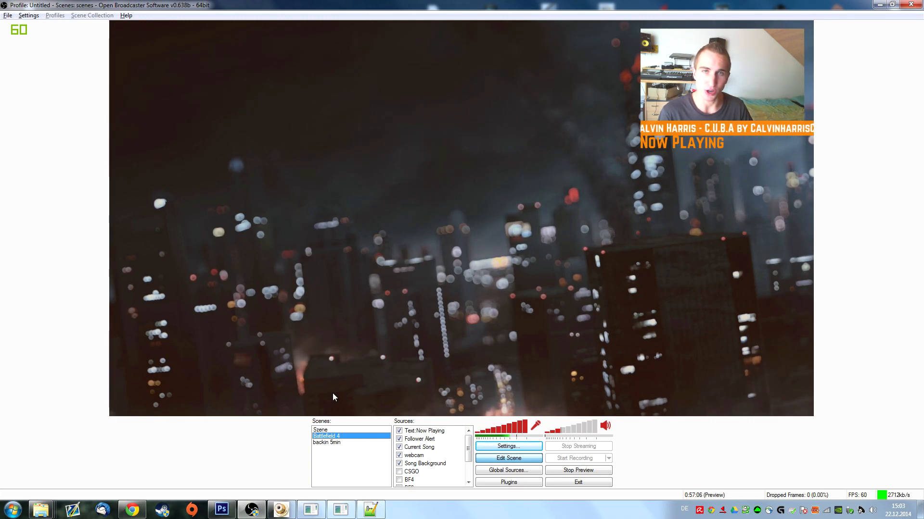
key("F3")
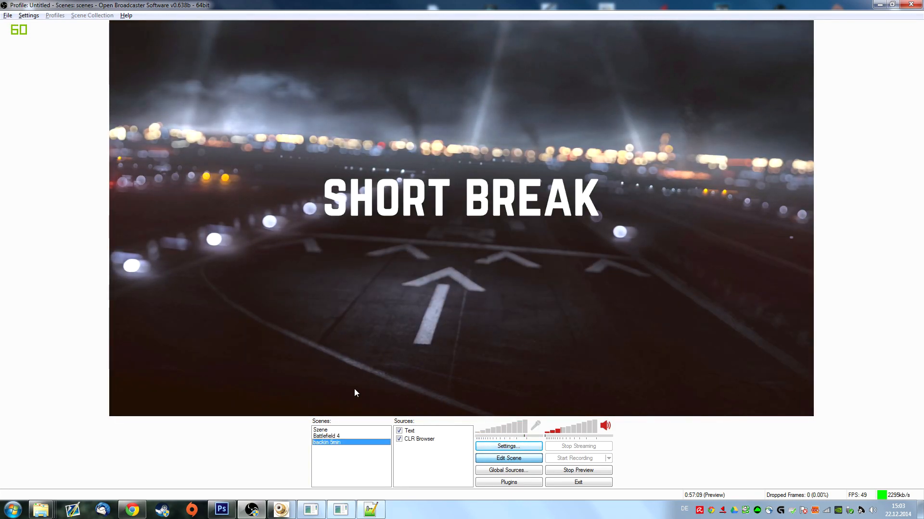
left_click(338, 437)
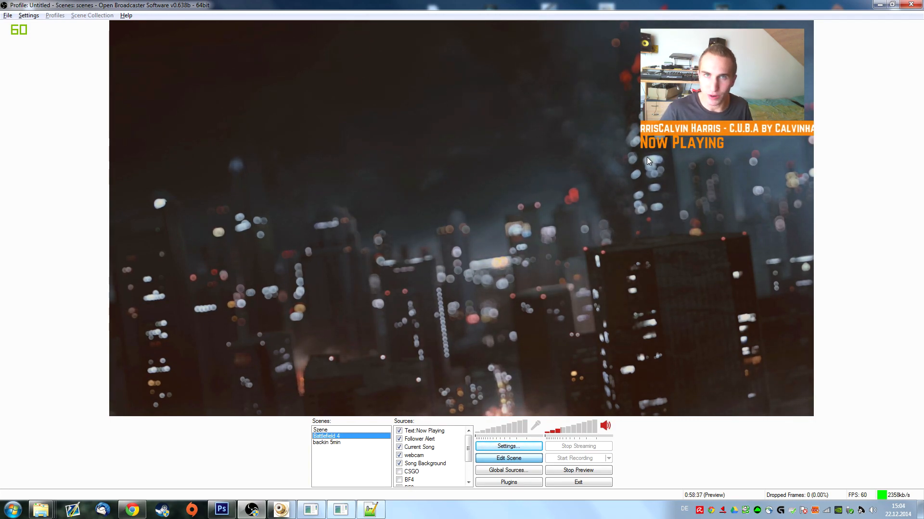
left_click(41, 510)
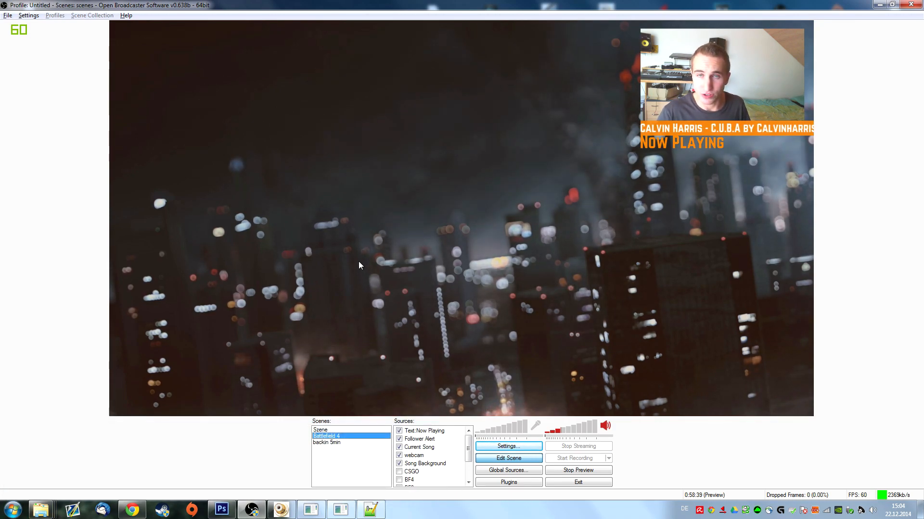